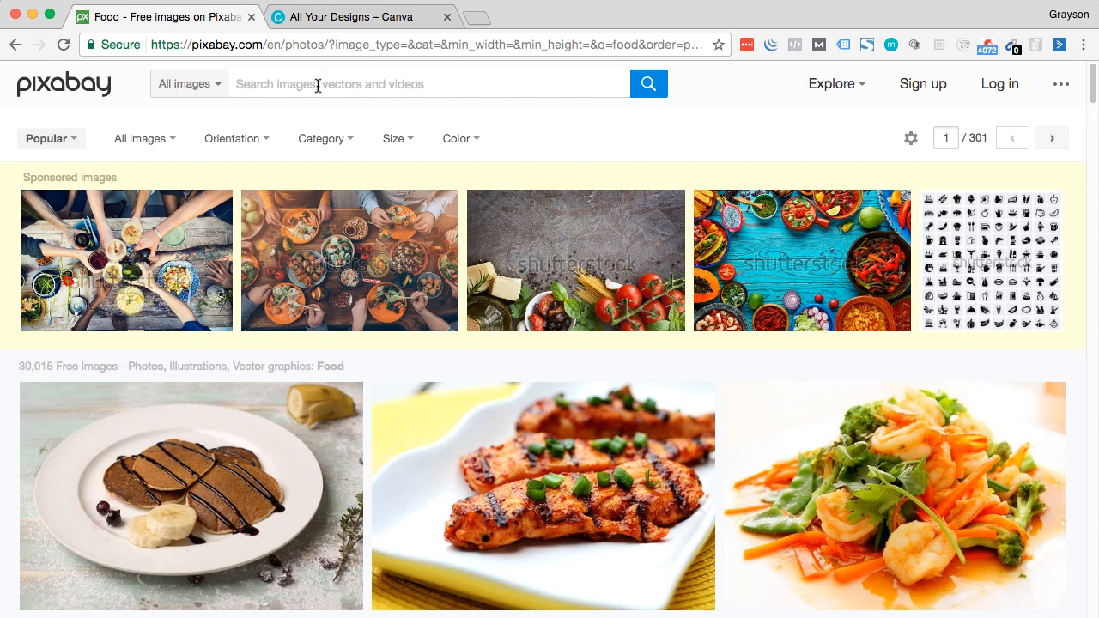
# - Search the image library for "food" and open the dark wood photo with tomatoes, basil, pasta and a wooden spoon
pyautogui.click(317, 86)
pyautogui.write('food')
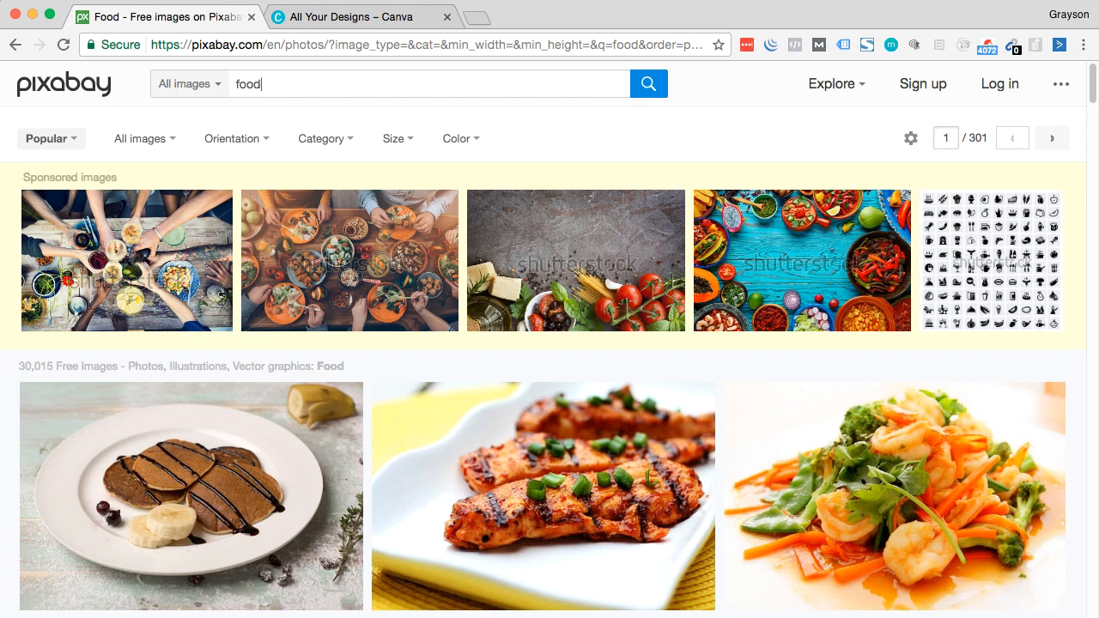
pyautogui.press('Return')
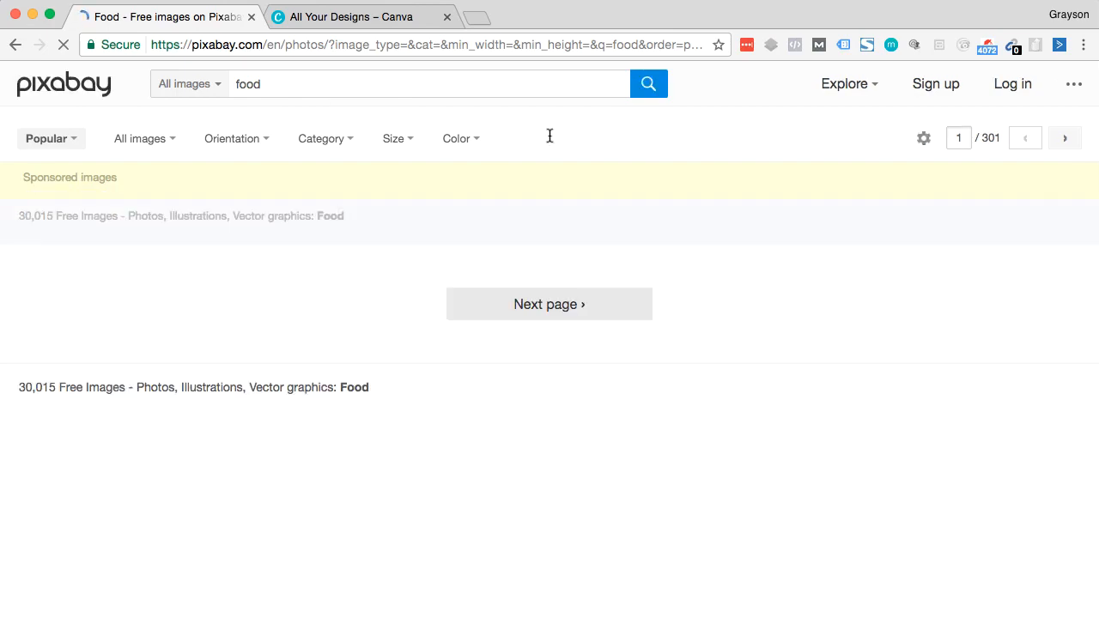
pyautogui.scroll(-5, 587, 201)
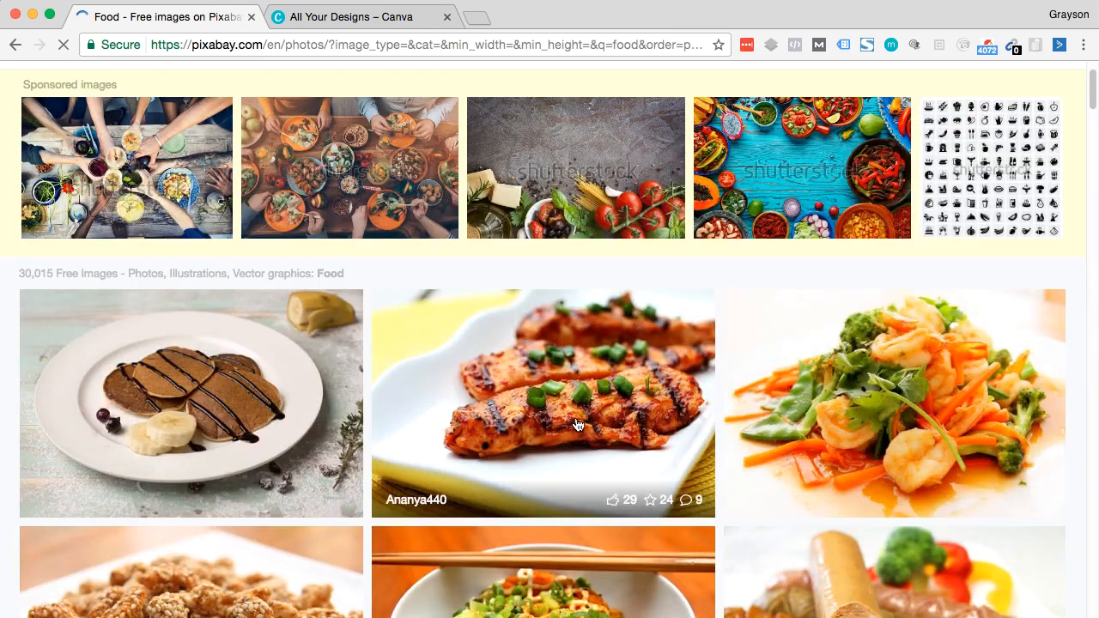
pyautogui.scroll(-7, 584, 378)
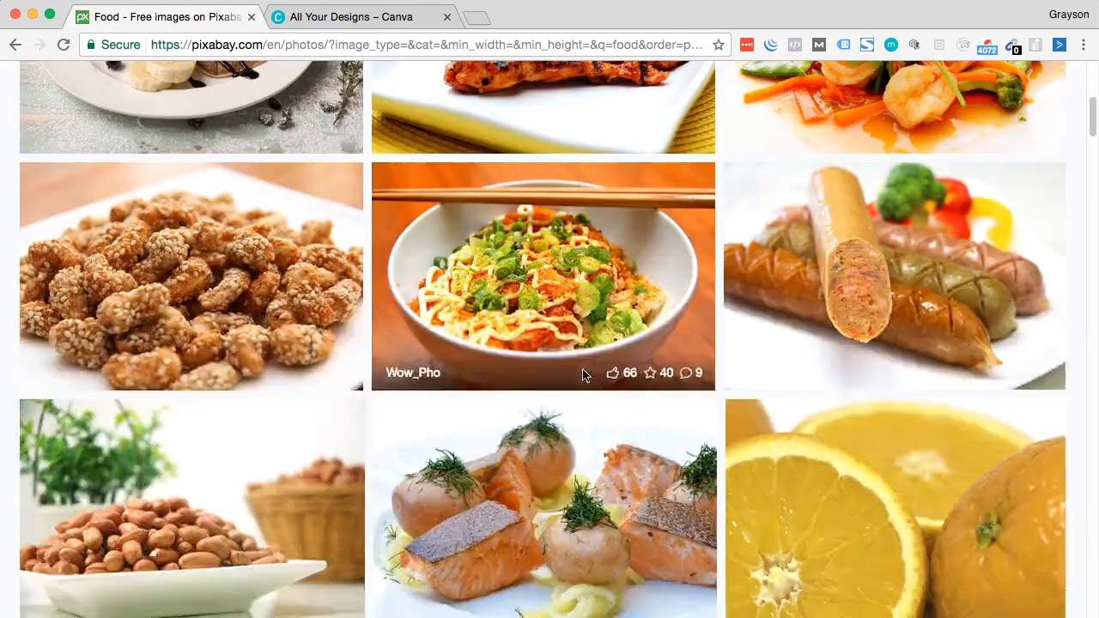
pyautogui.scroll(-6, 608, 343)
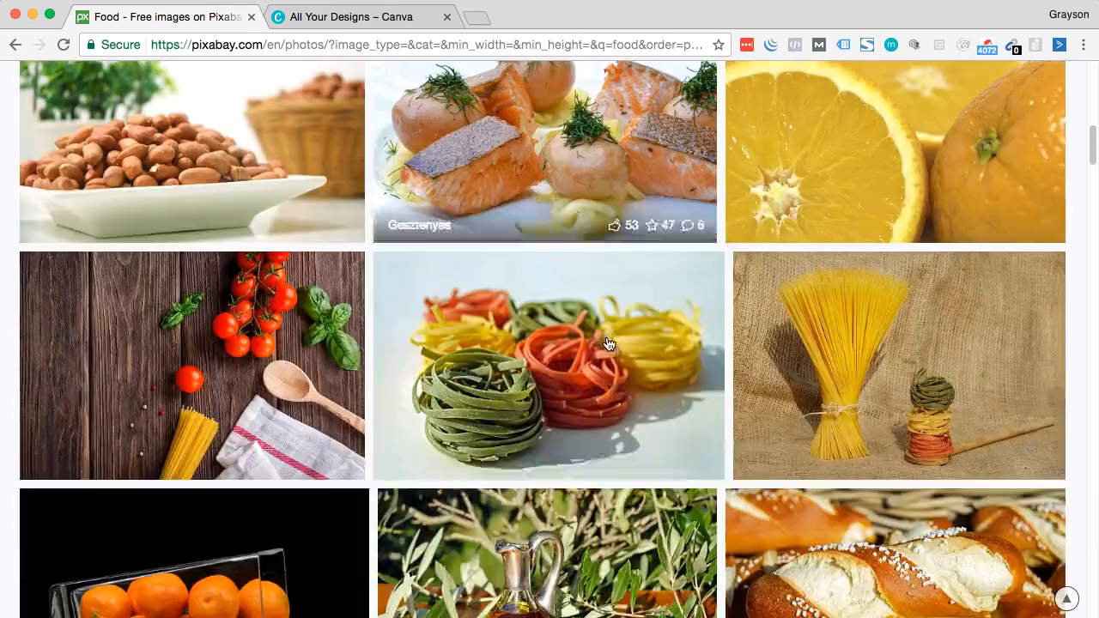
pyautogui.scroll(-1, 653, 307)
pyautogui.scroll(-1, 641, 282)
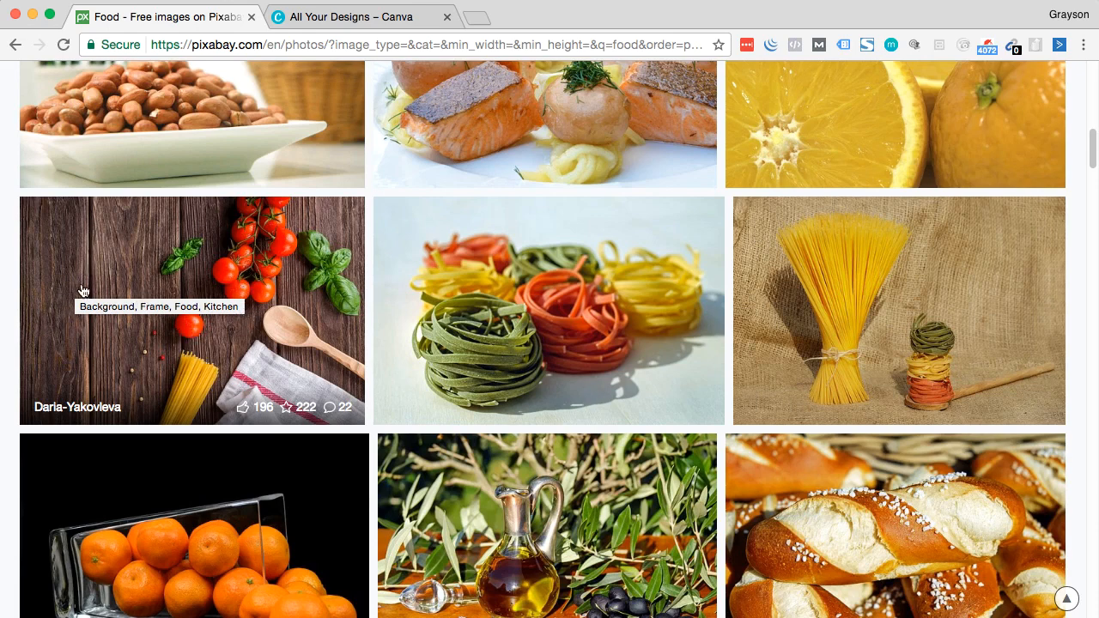
pyautogui.click(279, 264)
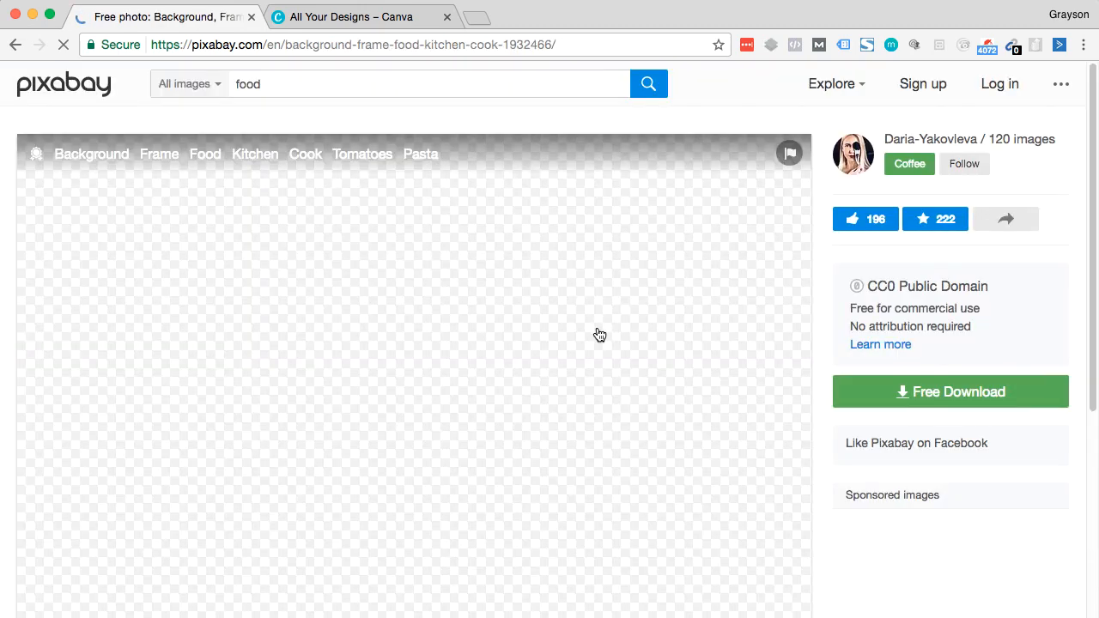
# - Download the opened food photo as a 1920×1271 JPG
pyautogui.scroll(-1, 648, 335)
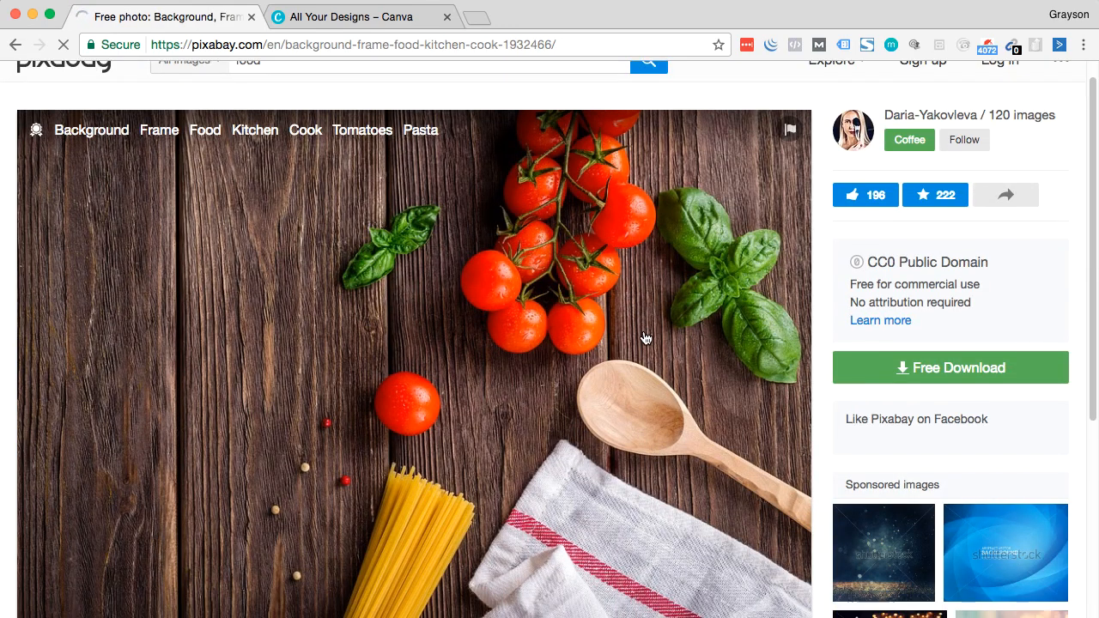
pyautogui.scroll(-2, 651, 334)
pyautogui.scroll(1, 574, 321)
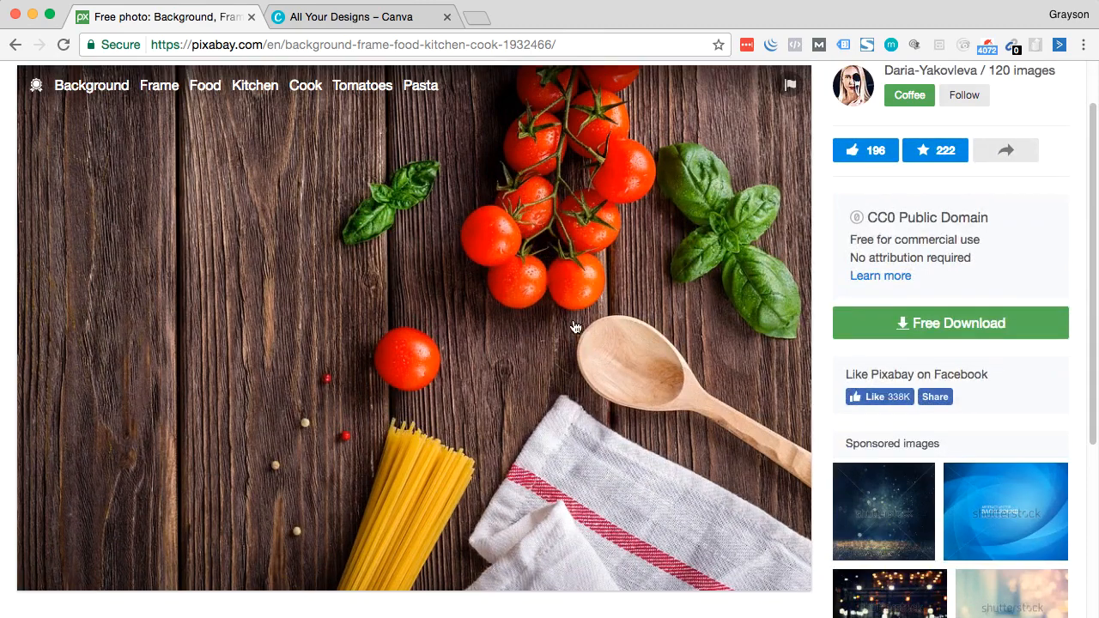
pyautogui.click(951, 330)
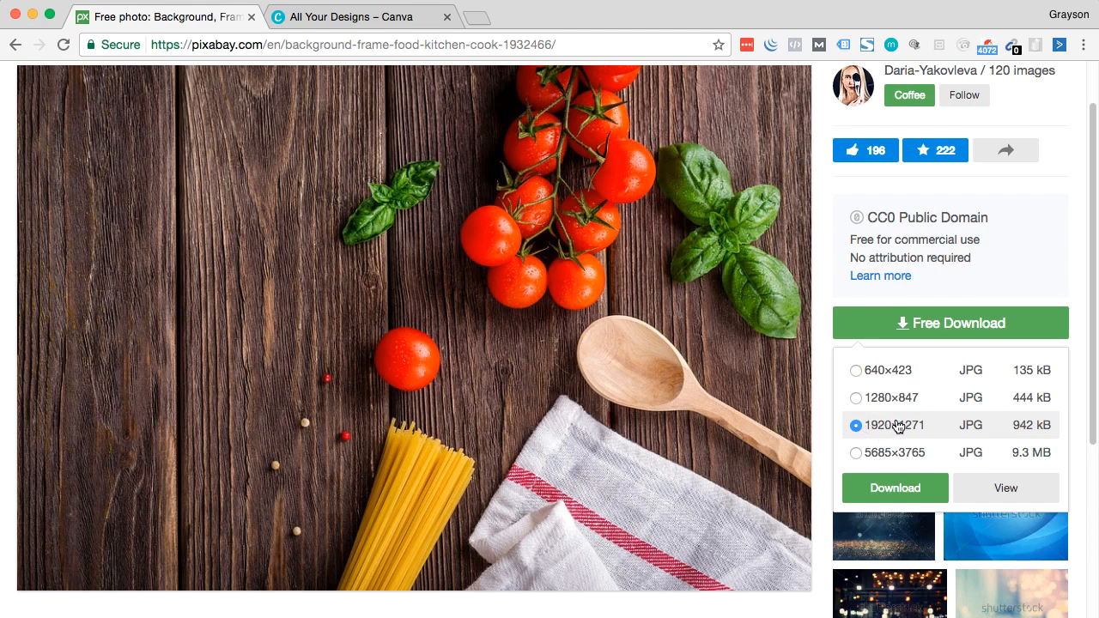
pyautogui.click(897, 488)
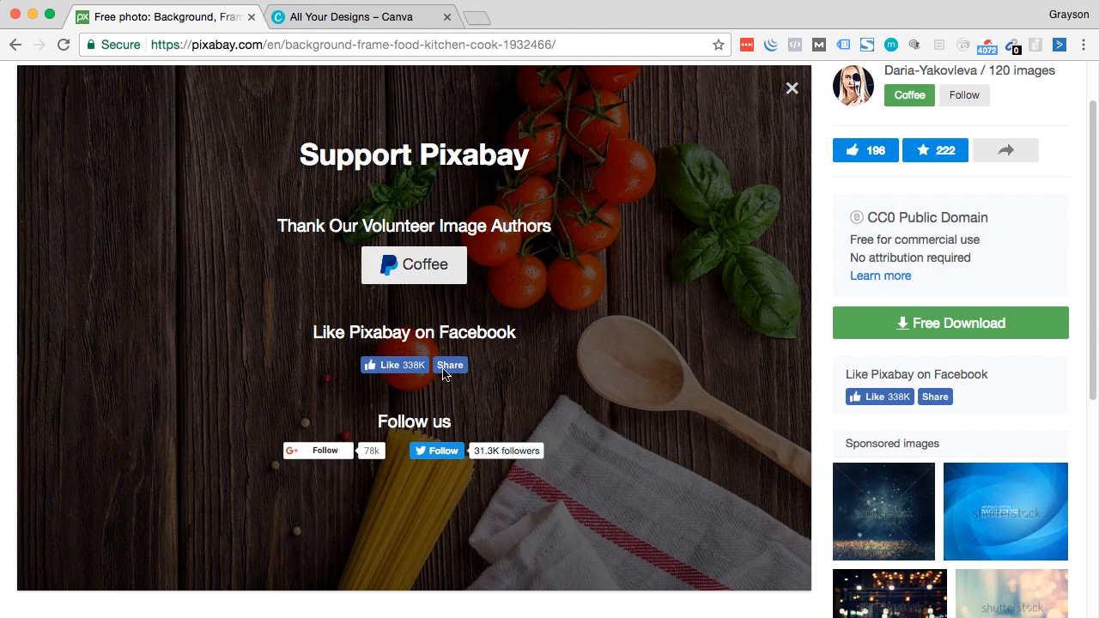
# - Switch to Canva and create a new design with custom dimensions of 1200 × 628 px
pyautogui.click(378, 18)
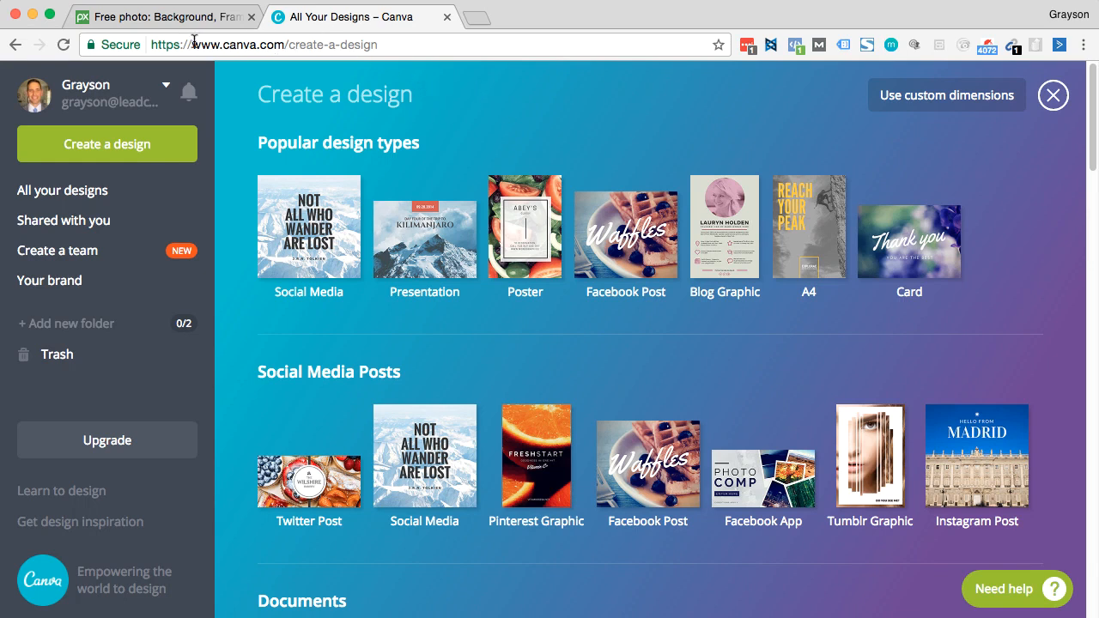
pyautogui.moveTo(154, 45); pyautogui.dragTo(277, 51)
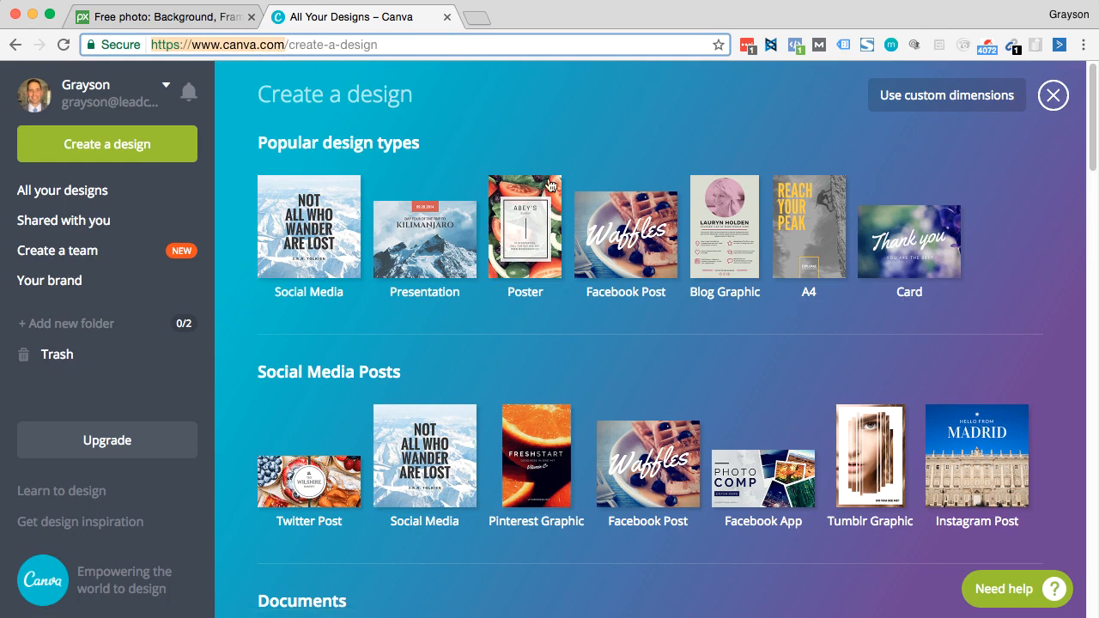
pyautogui.click(508, 45)
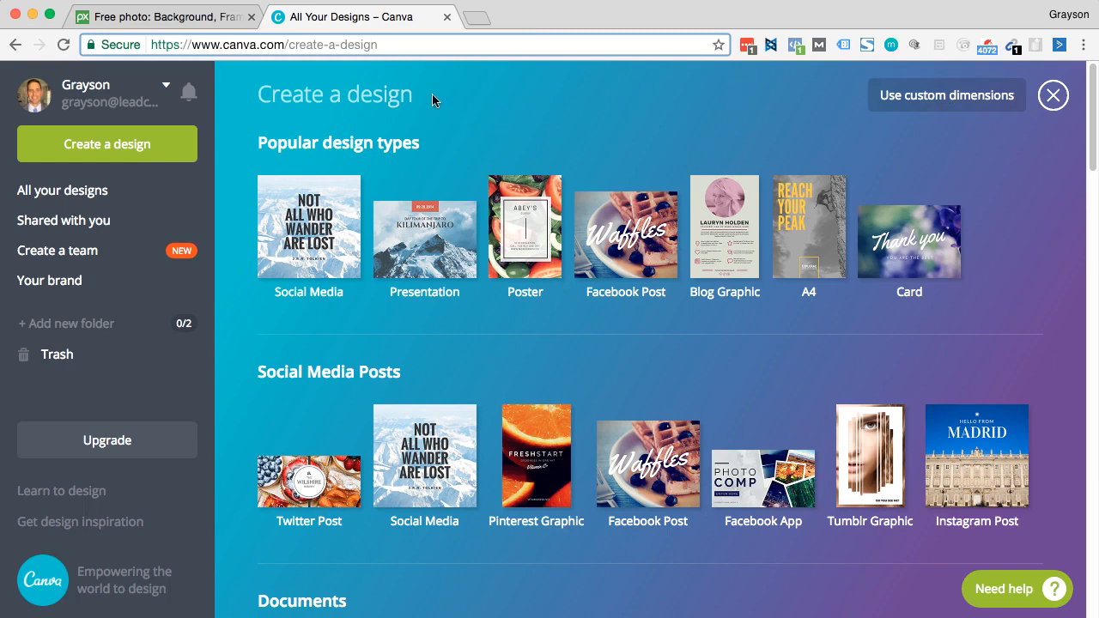
pyautogui.click(942, 99)
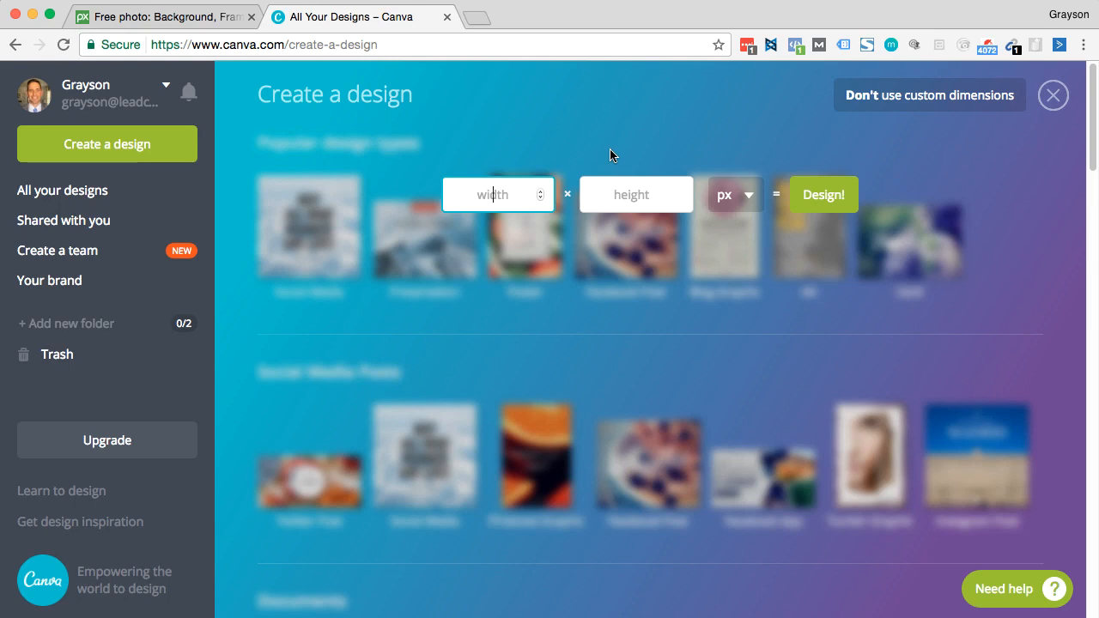
pyautogui.write('1200')
pyautogui.click(642, 199)
pyautogui.write('628')
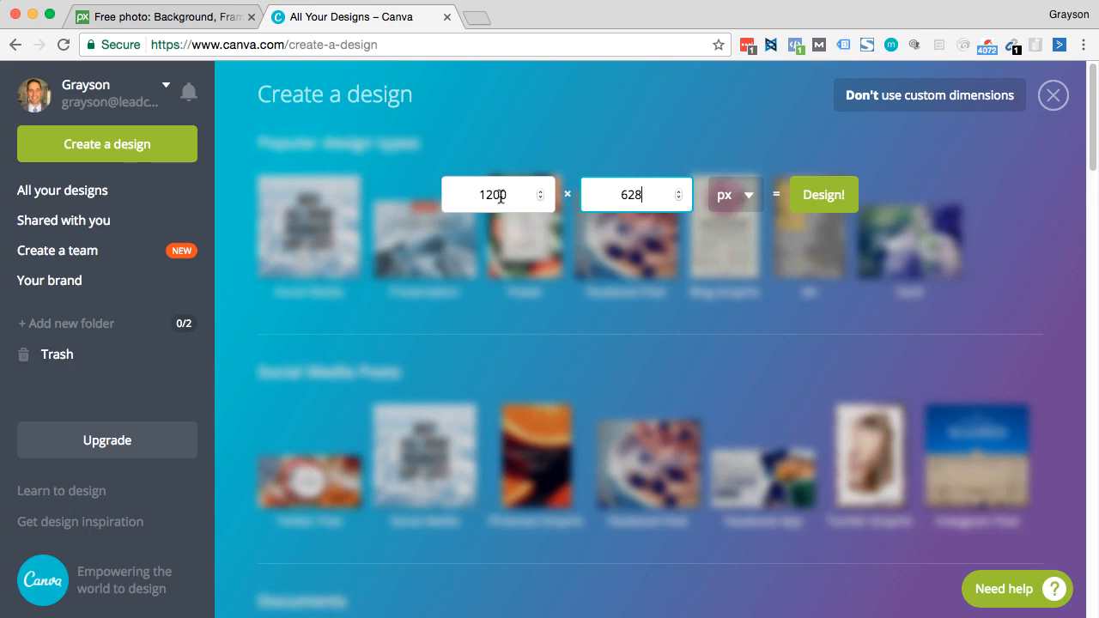
pyautogui.click(827, 198)
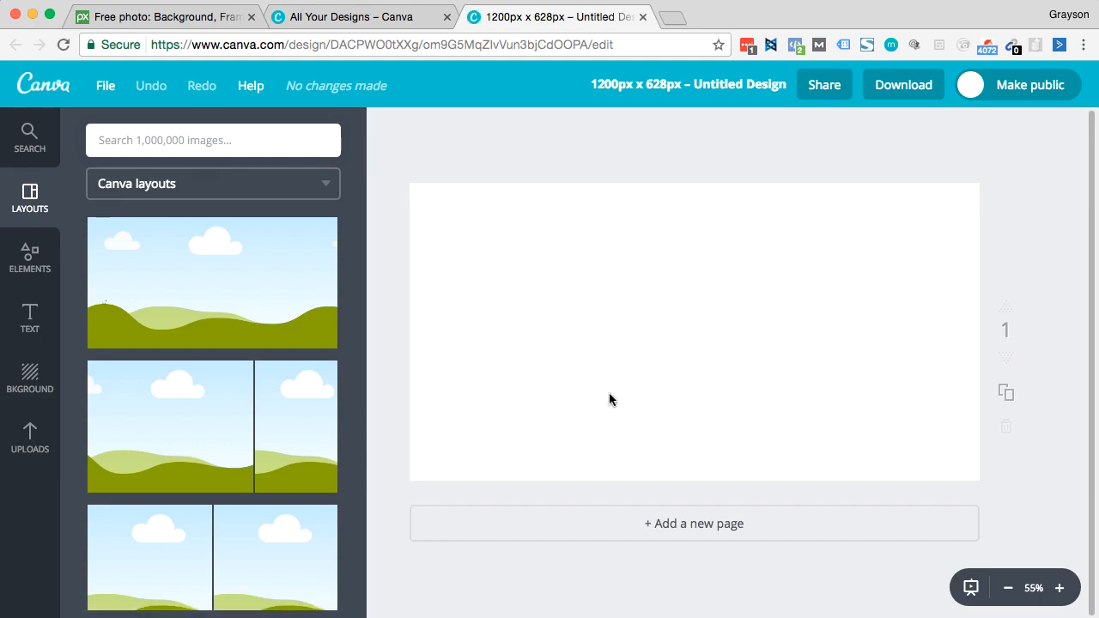
# - Upload the image background-1932466_1920 (1).jpg from the Downloads folder to the design's image uploads
pyautogui.click(31, 443)
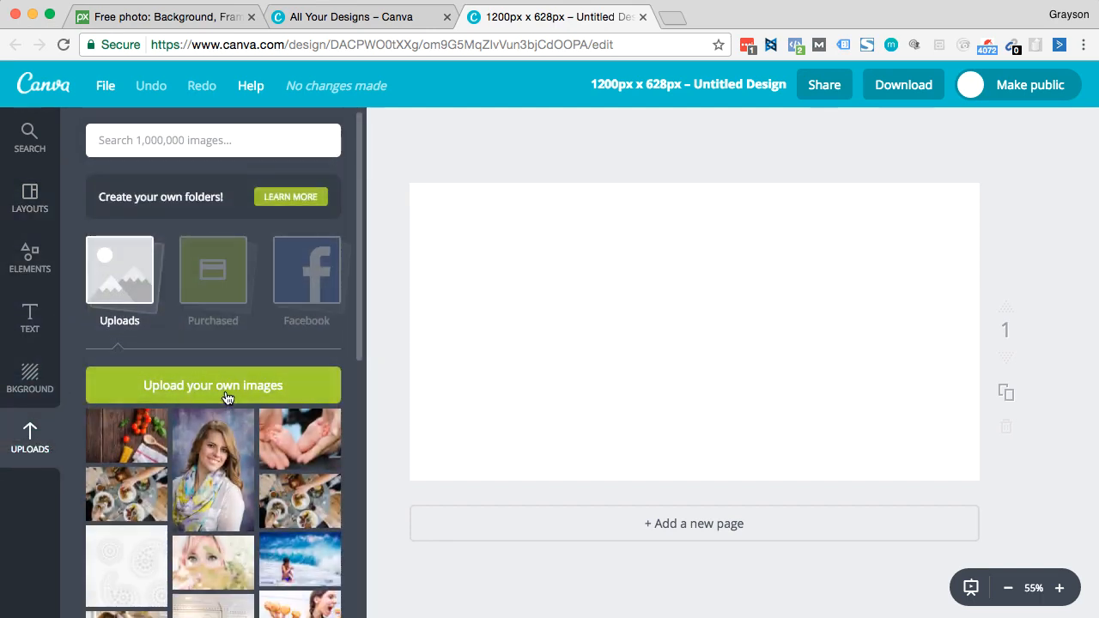
pyautogui.click(226, 395)
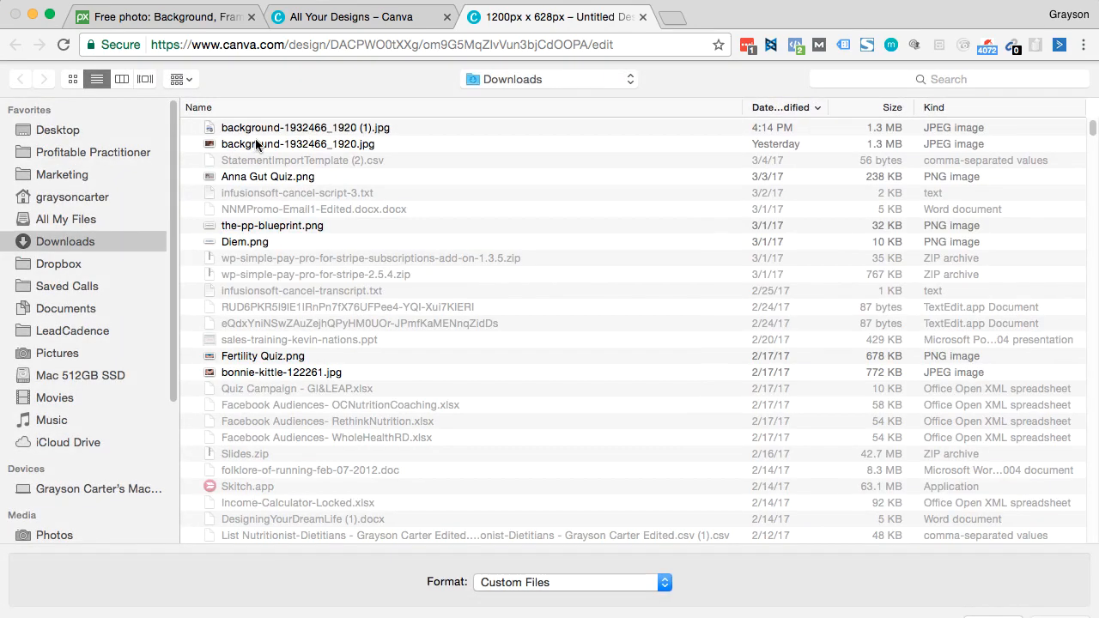
pyautogui.click(287, 131)
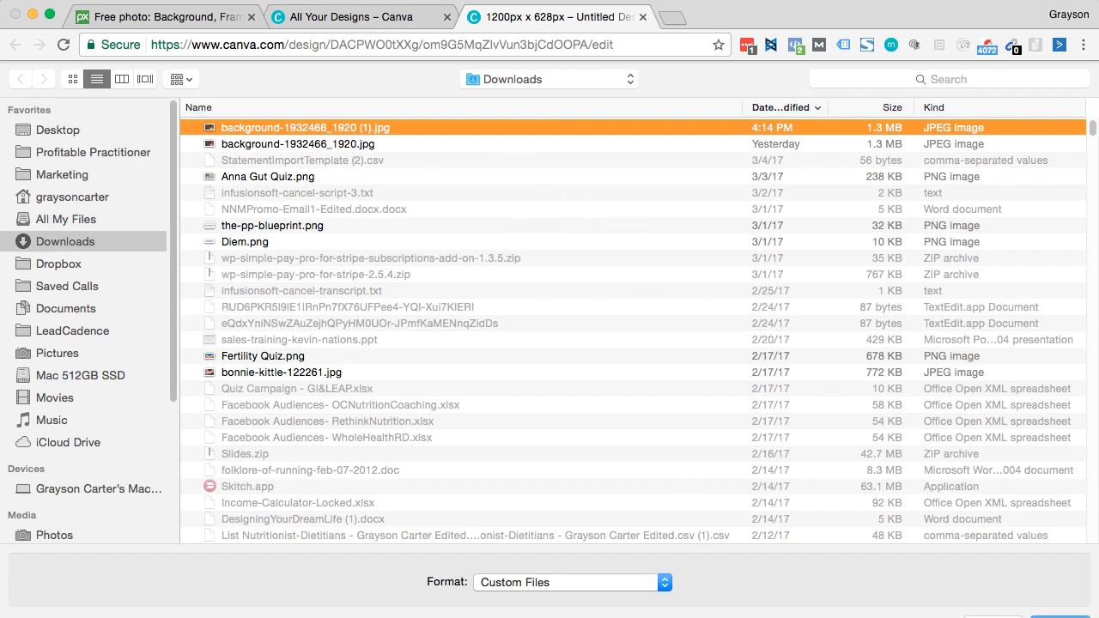
pyautogui.press('Return')
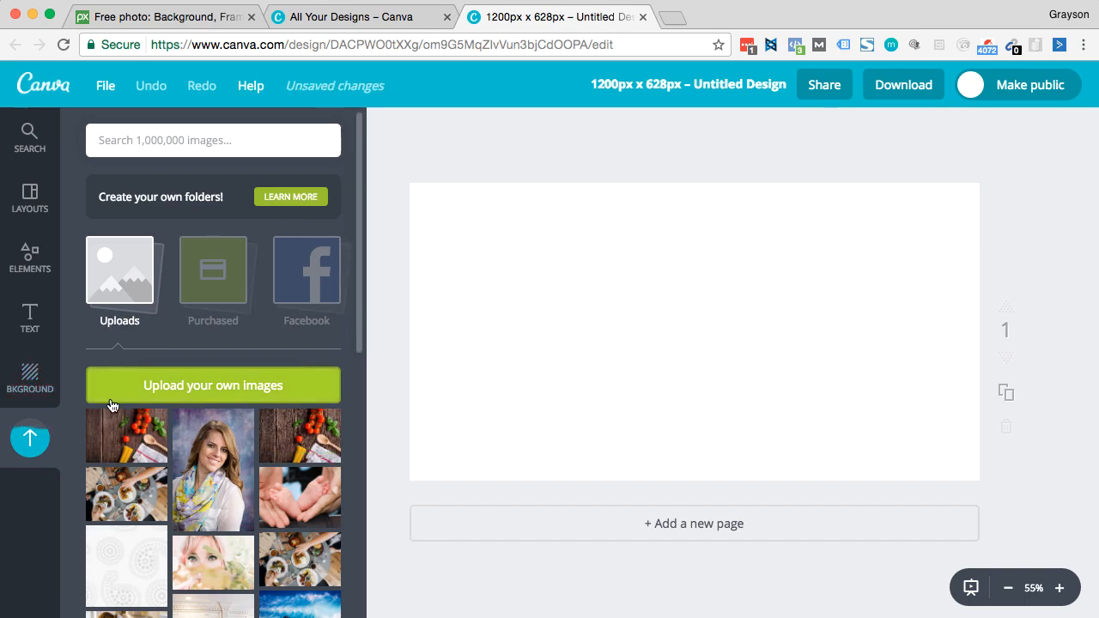
# - Place the newly uploaded food photo on the blank canvas and enlarge it to cover the whole design
pyautogui.moveTo(294, 430); pyautogui.dragTo(559, 310)
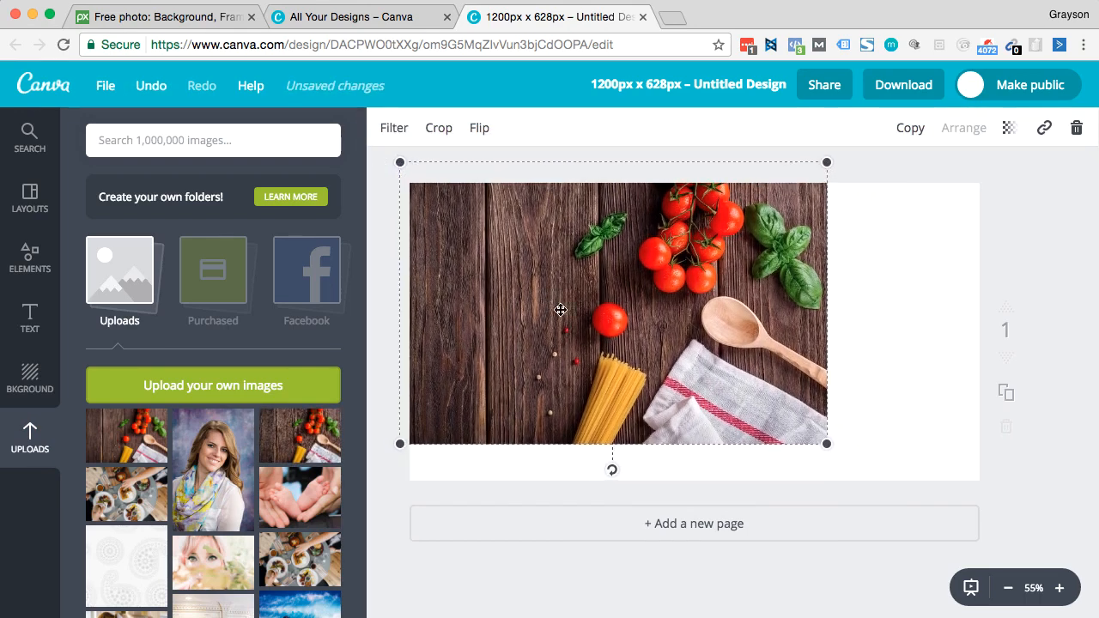
pyautogui.moveTo(628, 319)
pyautogui.mouseDown()
pyautogui.moveTo(659, 325)
pyautogui.moveTo(633, 330)
pyautogui.mouseUp()
pyautogui.moveTo(827, 453); pyautogui.dragTo(1013, 500)
pyautogui.moveTo(814, 391)
pyautogui.mouseDown()
pyautogui.moveTo(816, 363)
pyautogui.moveTo(818, 382)
pyautogui.mouseUp()
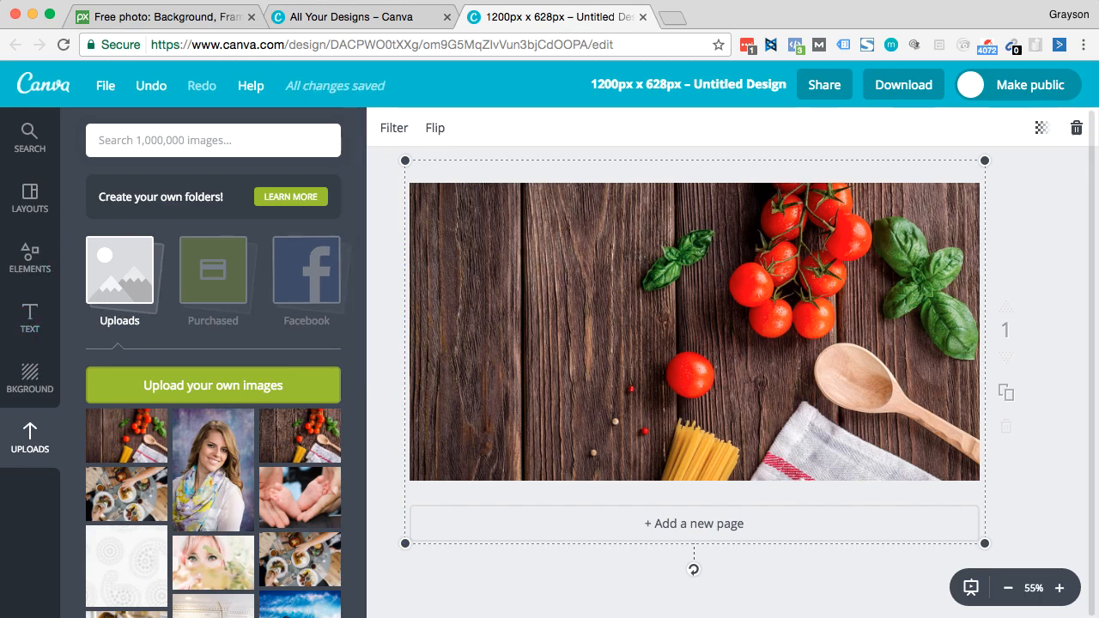
# - Add a heading over the empty wood area near the photo's upper-left corner and replace its text with "Accepting"
pyautogui.click(32, 332)
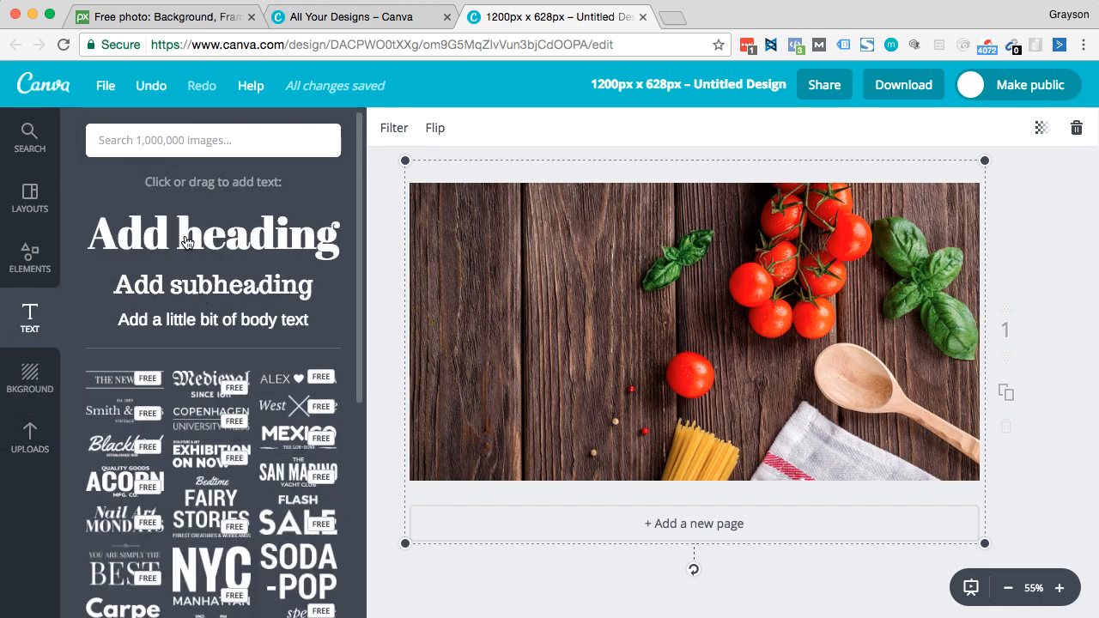
pyautogui.moveTo(186, 242); pyautogui.dragTo(512, 248)
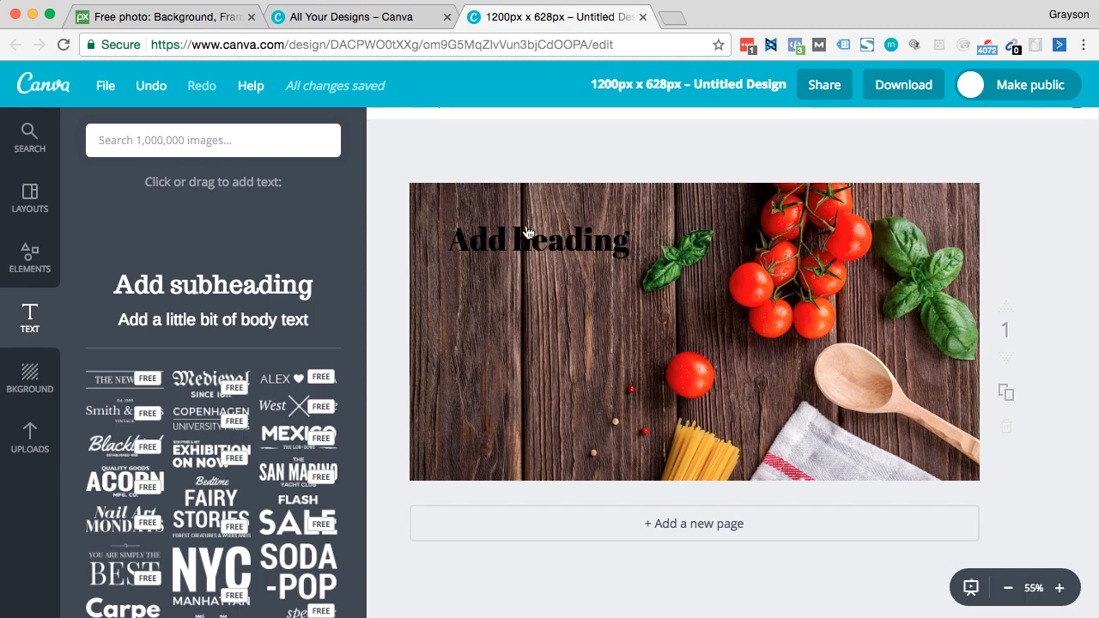
pyautogui.doubleClick(558, 247)
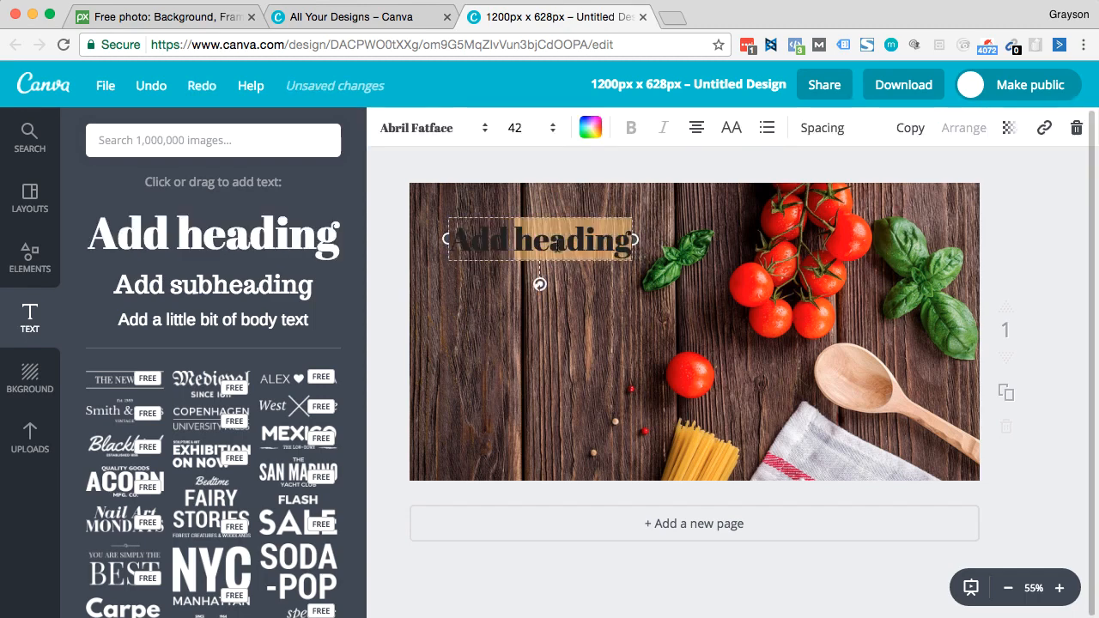
pyautogui.tripleClick(558, 246)
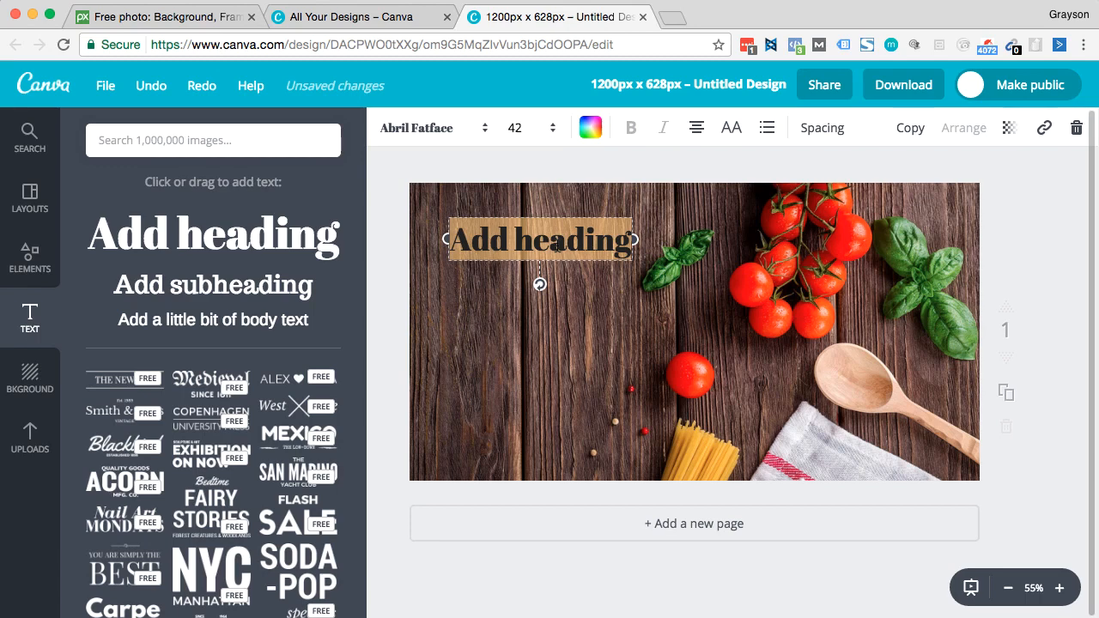
pyautogui.write('Accepting')
pyautogui.press('Return')
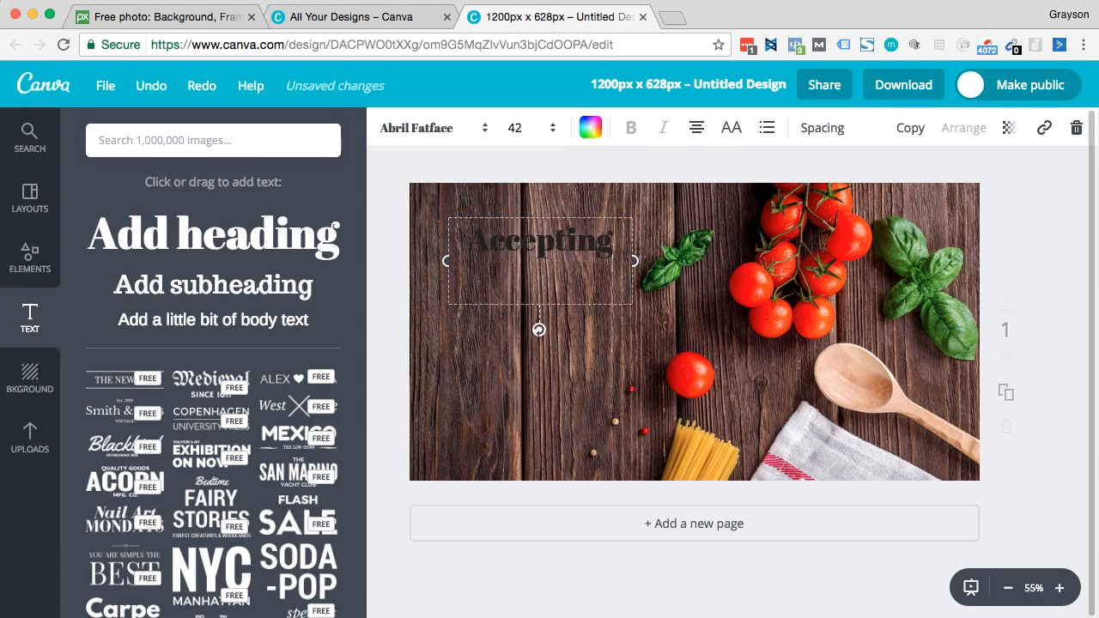
pyautogui.write('apple')
pyautogui.press('BackSpace')
pyautogui.press('BackSpace')
pyautogui.press('BackSpace')
pyautogui.press('BackSpace')
pyautogui.press('BackSpace')
pyautogui.press('BackSpace')
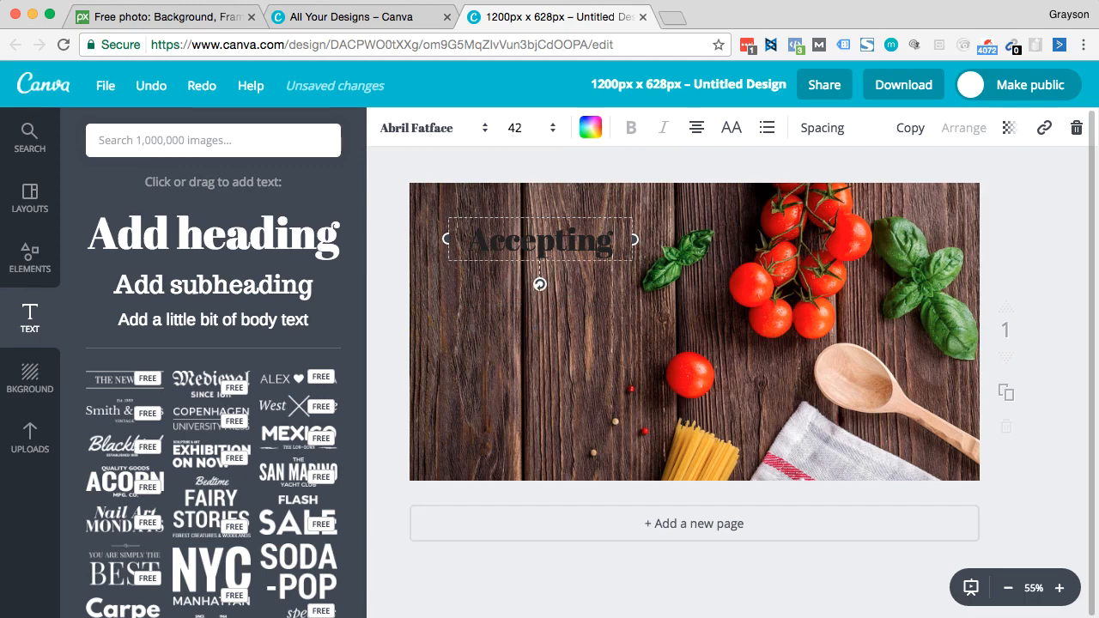
# - Add "Applications" as a second line of the heading
pyautogui.press('Return')
pyautogui.write('Applica')
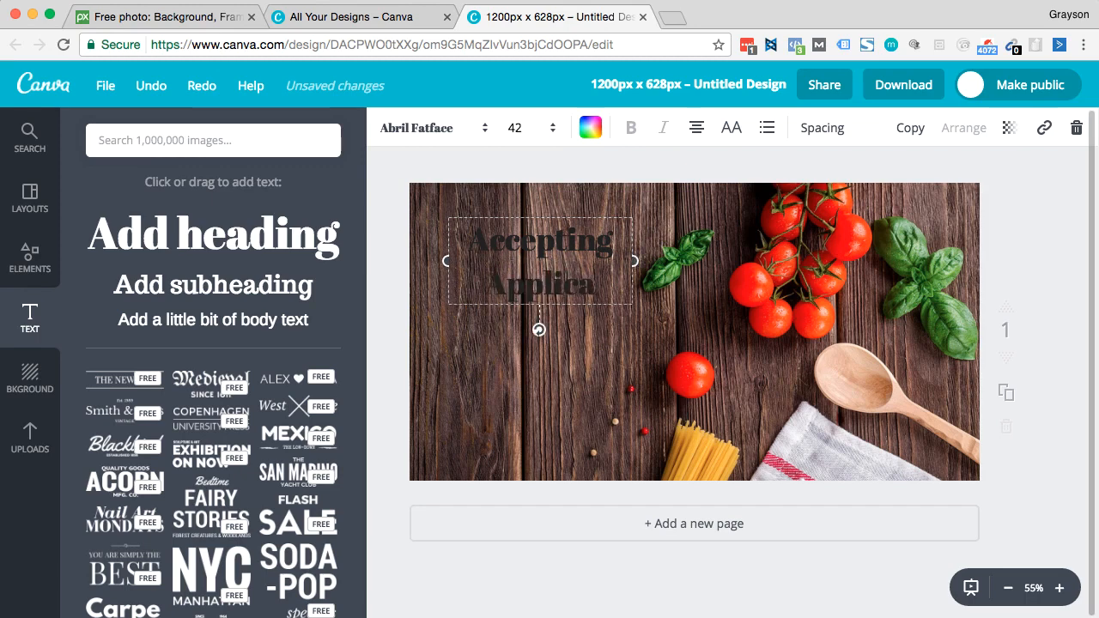
pyautogui.write('tions')
# - Change the color of the entire "Accepting Applications" heading text to white
pyautogui.doubleClick(554, 277)
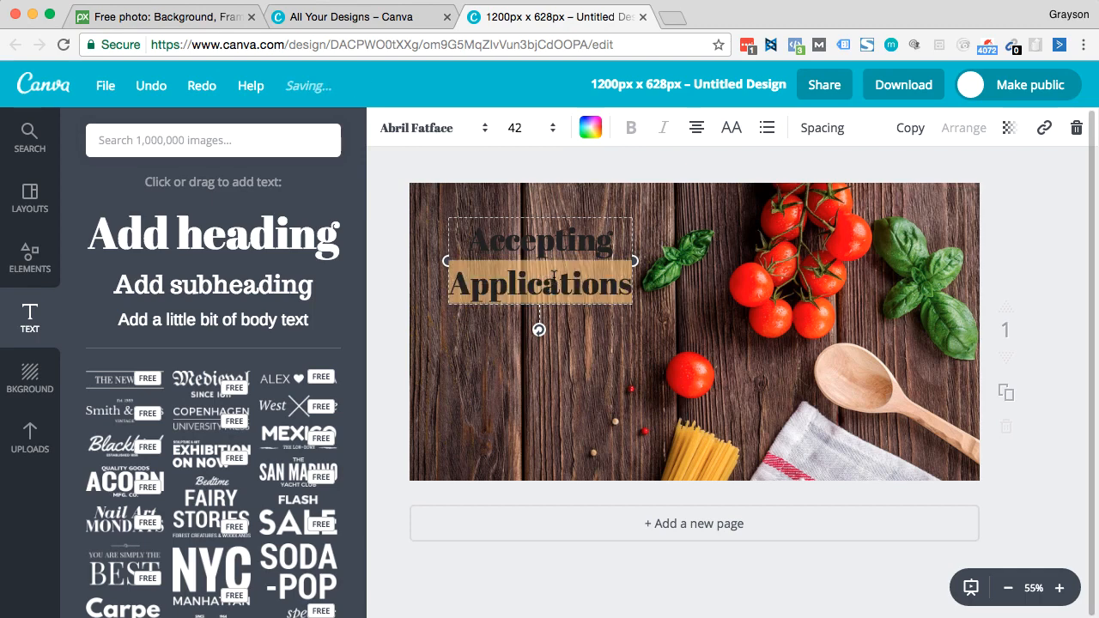
pyautogui.press('super+a')
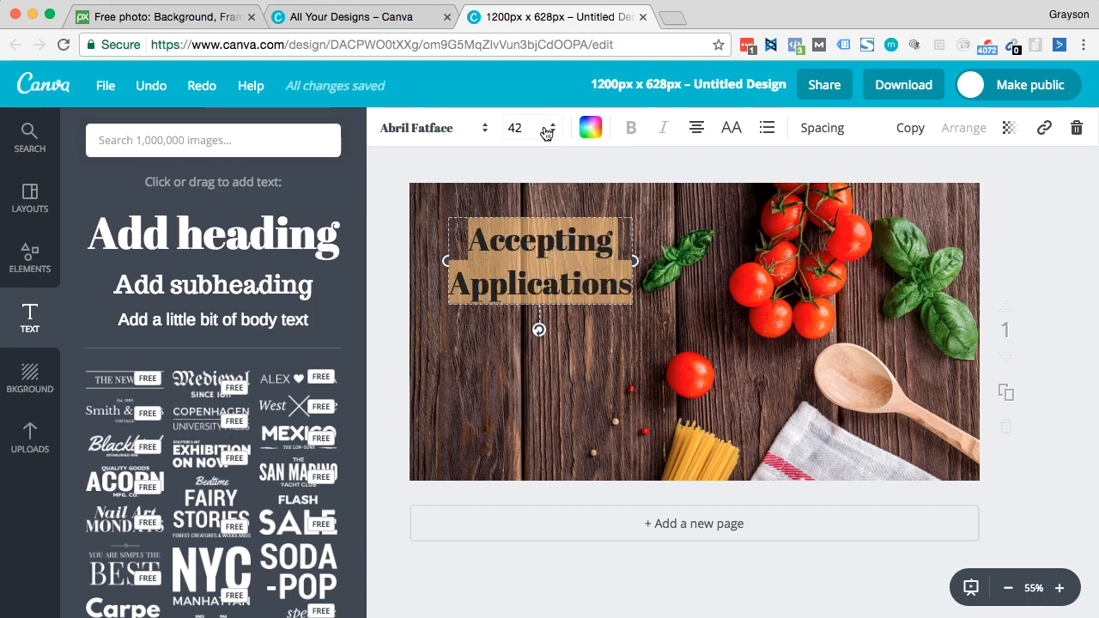
pyautogui.click(590, 128)
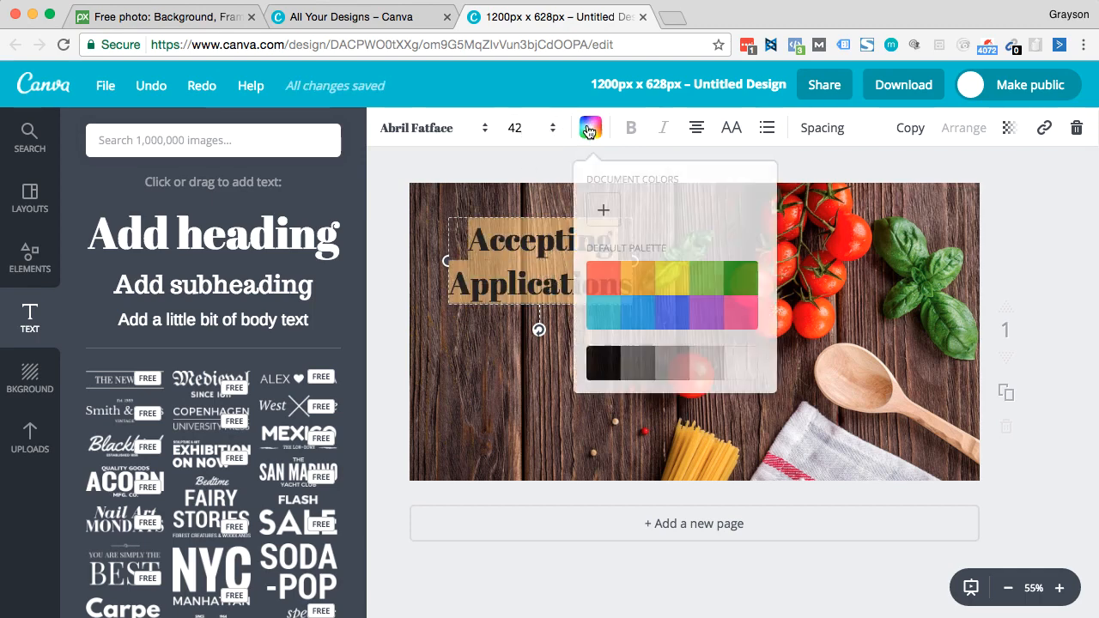
pyautogui.click(744, 363)
pyautogui.click(502, 407)
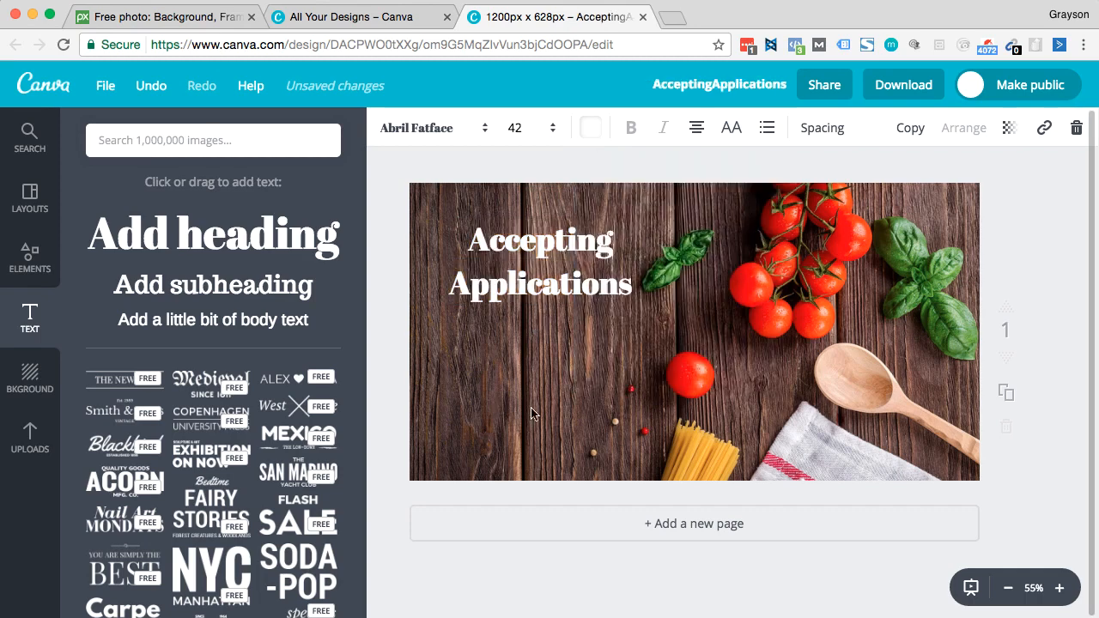
# - Change the font of the entire "Accepting Applications" heading to Archivo Black
pyautogui.doubleClick(595, 285)
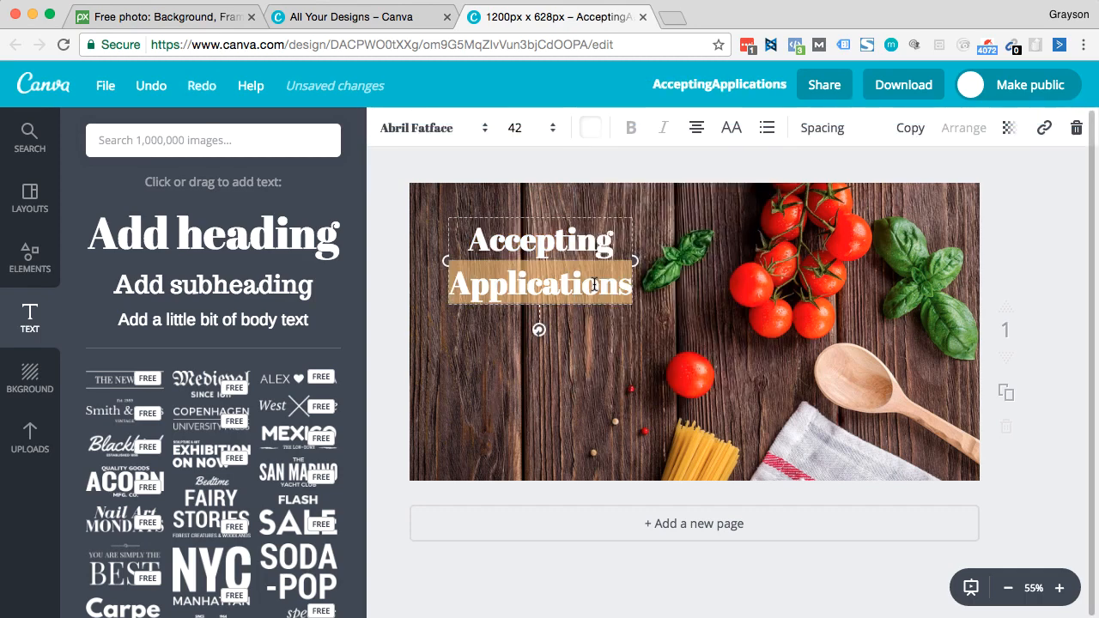
pyautogui.hotkey('ctrl', 'a')
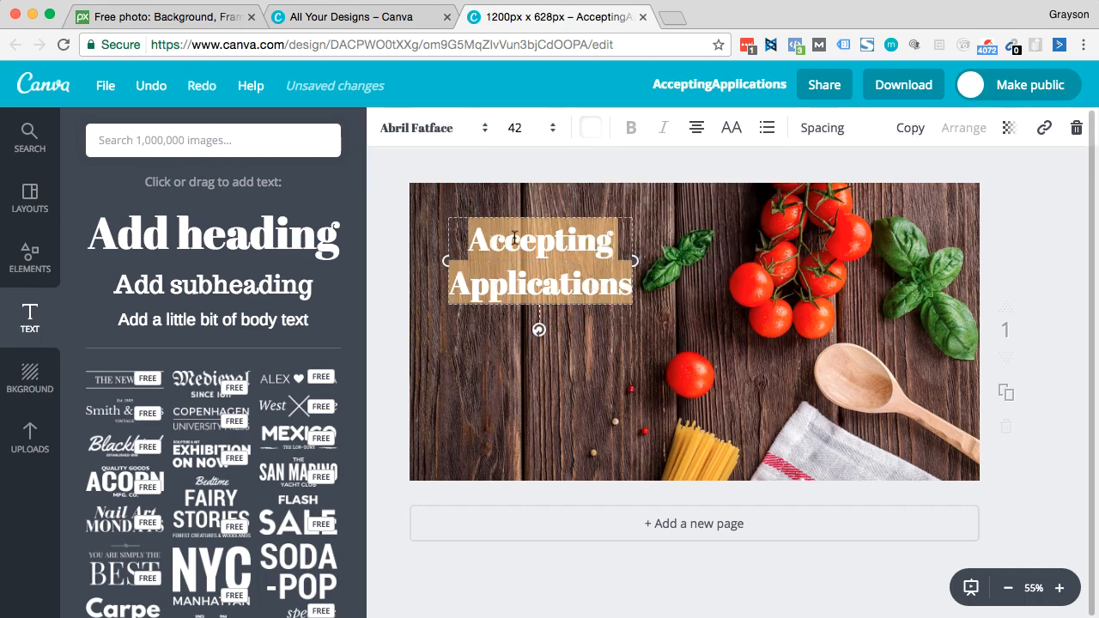
pyautogui.click(471, 134)
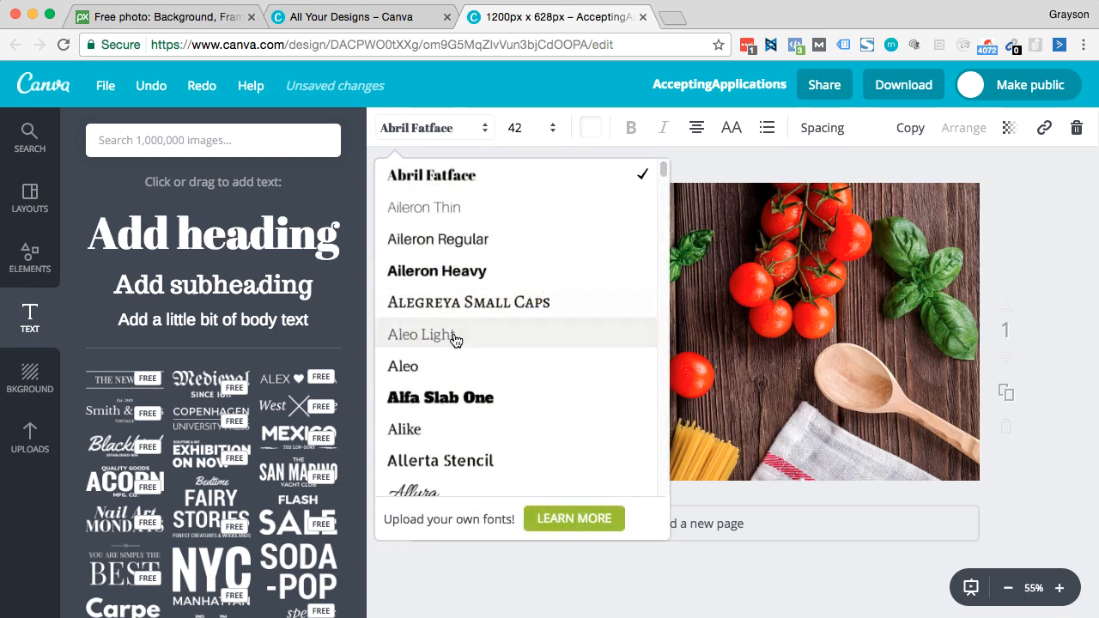
pyautogui.scroll(-5, 454, 348)
pyautogui.scroll(-2, 455, 349)
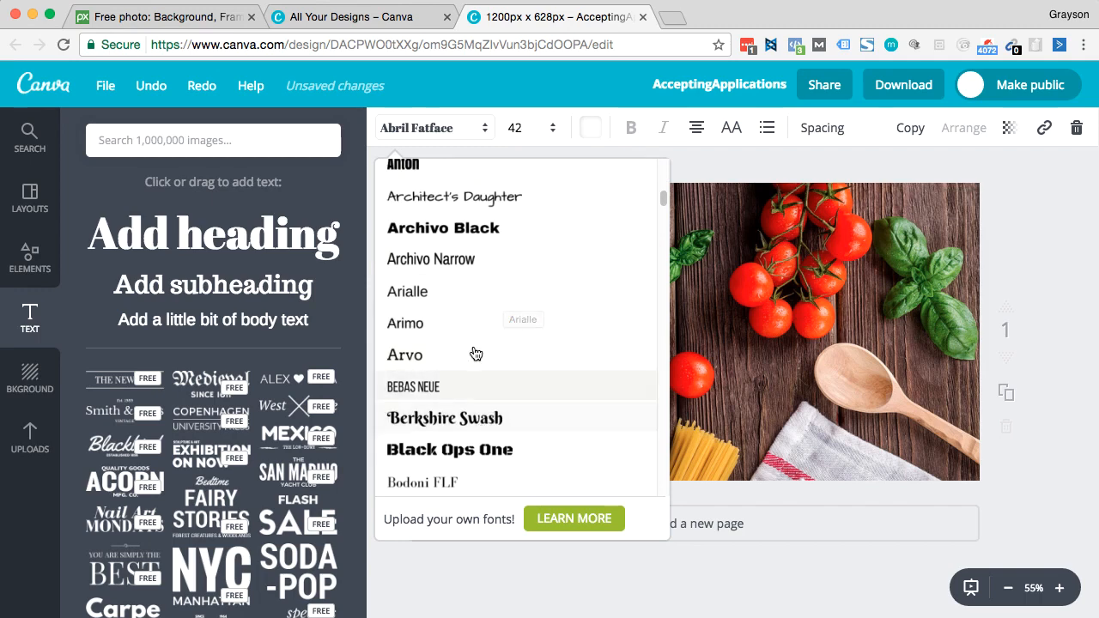
pyautogui.click(473, 231)
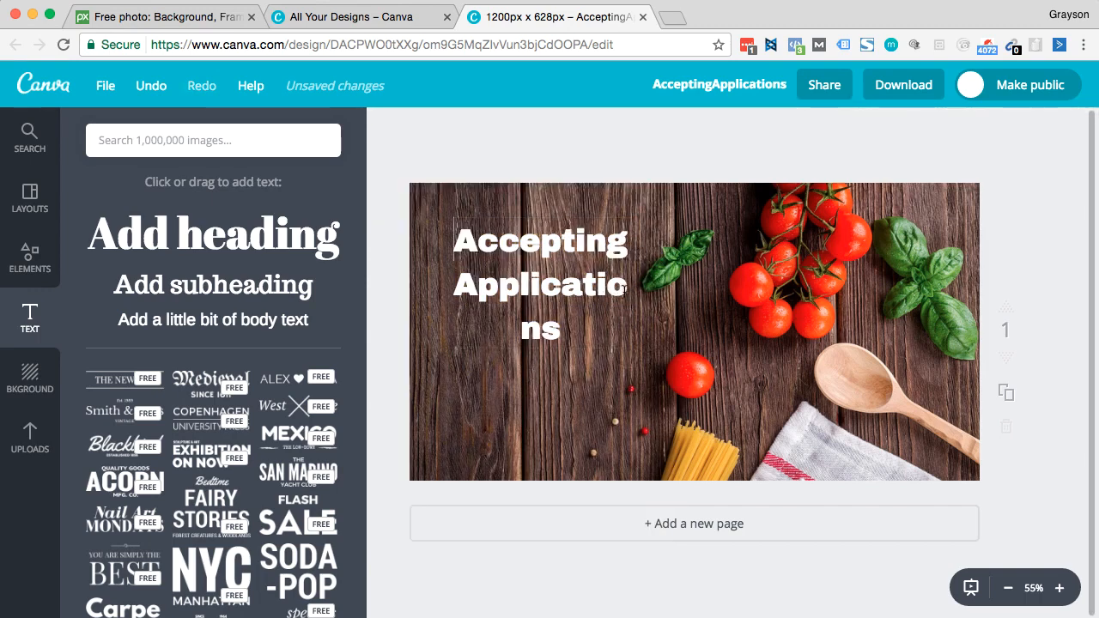
# - Widen the heading's text box to fit "Applications" on one line and move it into the photo's upper-left corner
pyautogui.moveTo(637, 286); pyautogui.dragTo(687, 284)
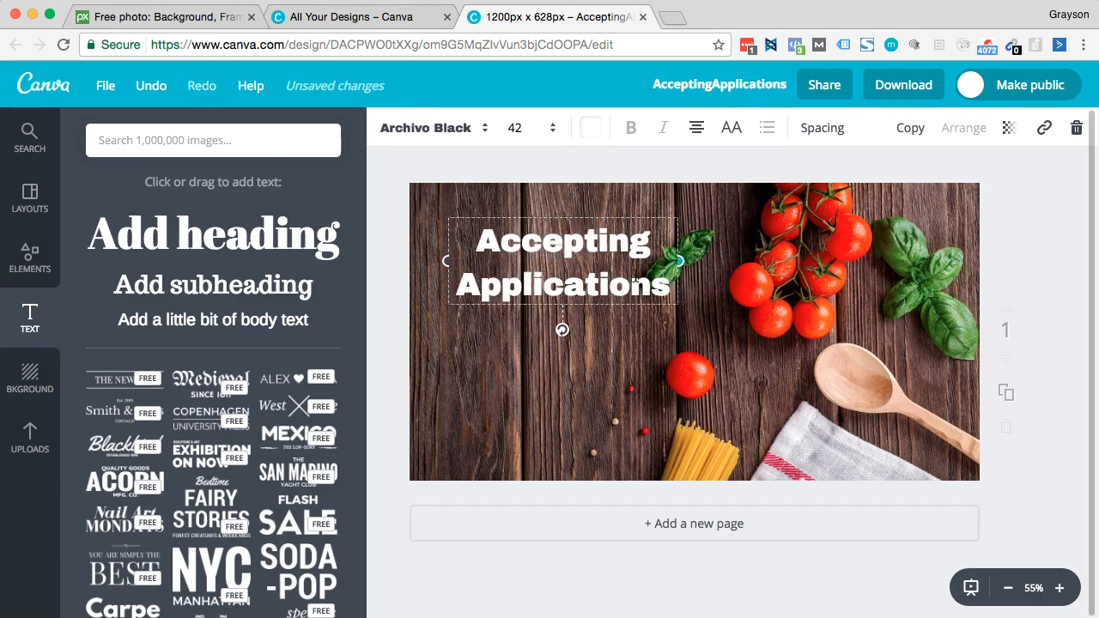
pyautogui.moveTo(558, 274); pyautogui.dragTo(540, 254)
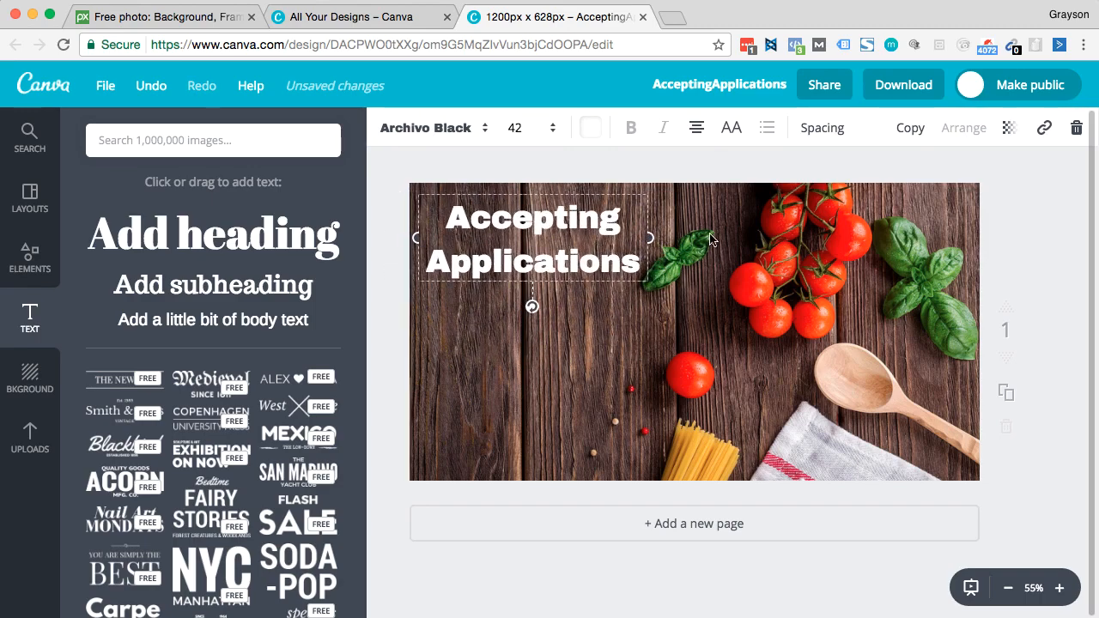
pyautogui.click(711, 235)
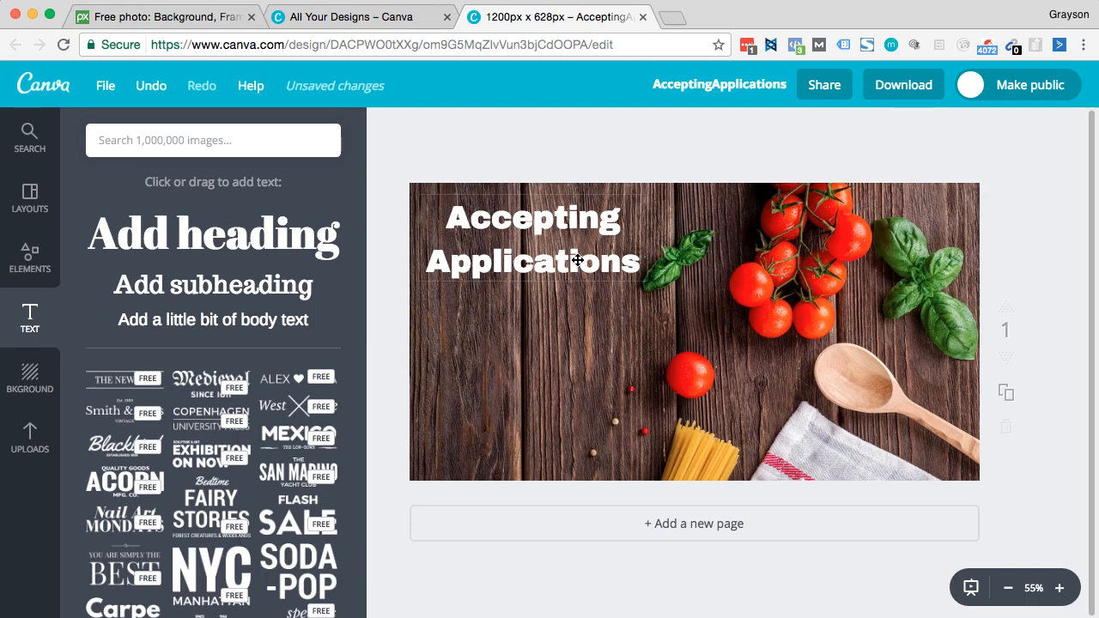
pyautogui.click(528, 238)
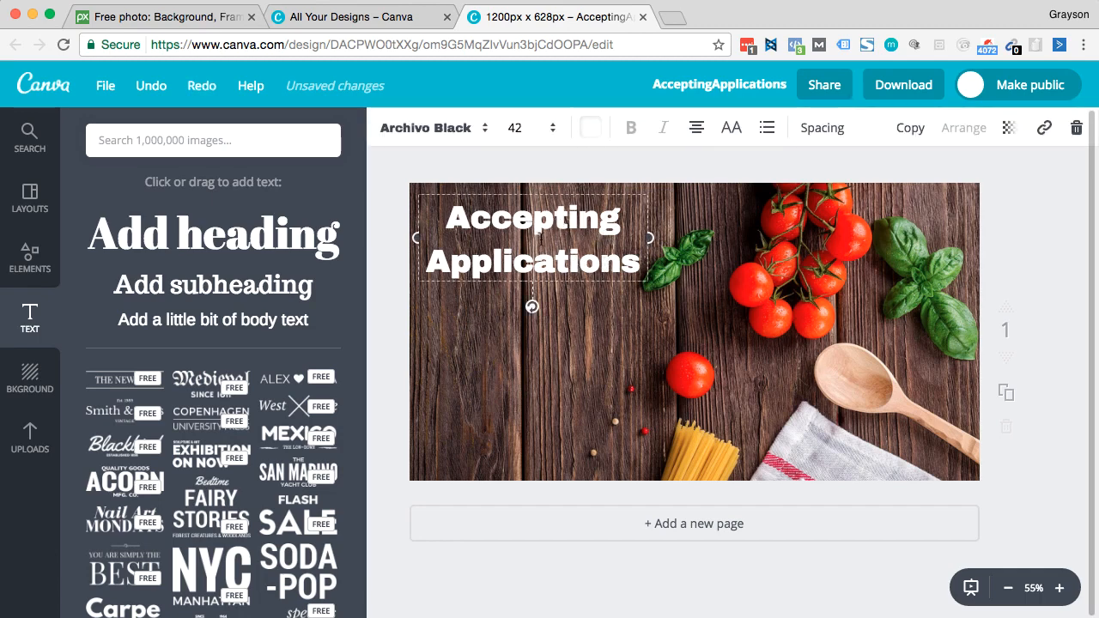
pyautogui.moveTo(543, 245); pyautogui.dragTo(534, 237)
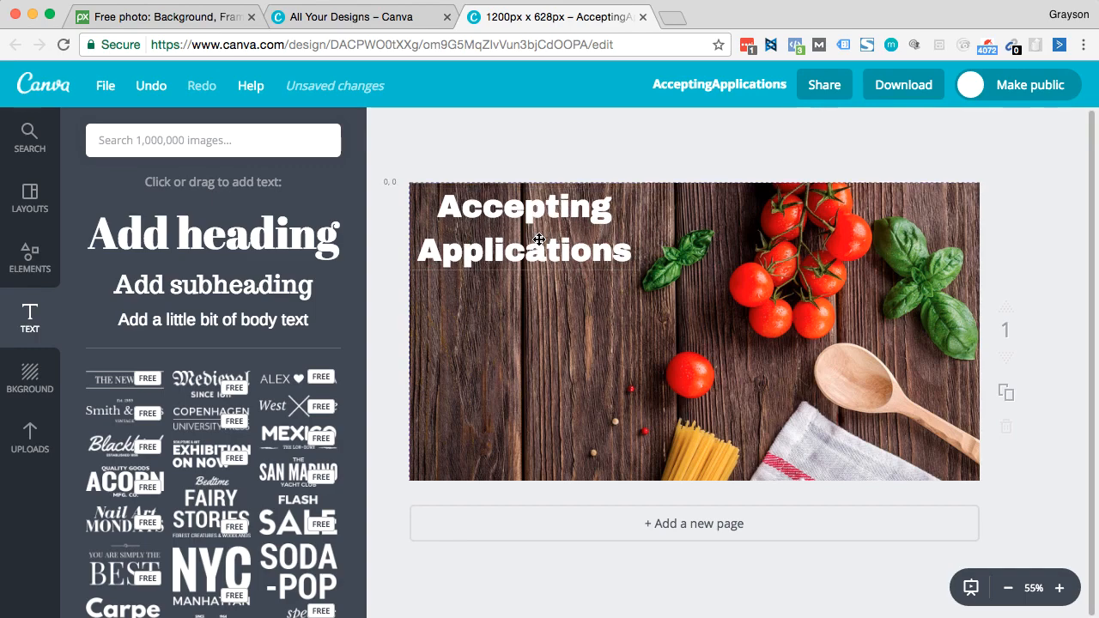
pyautogui.click(754, 236)
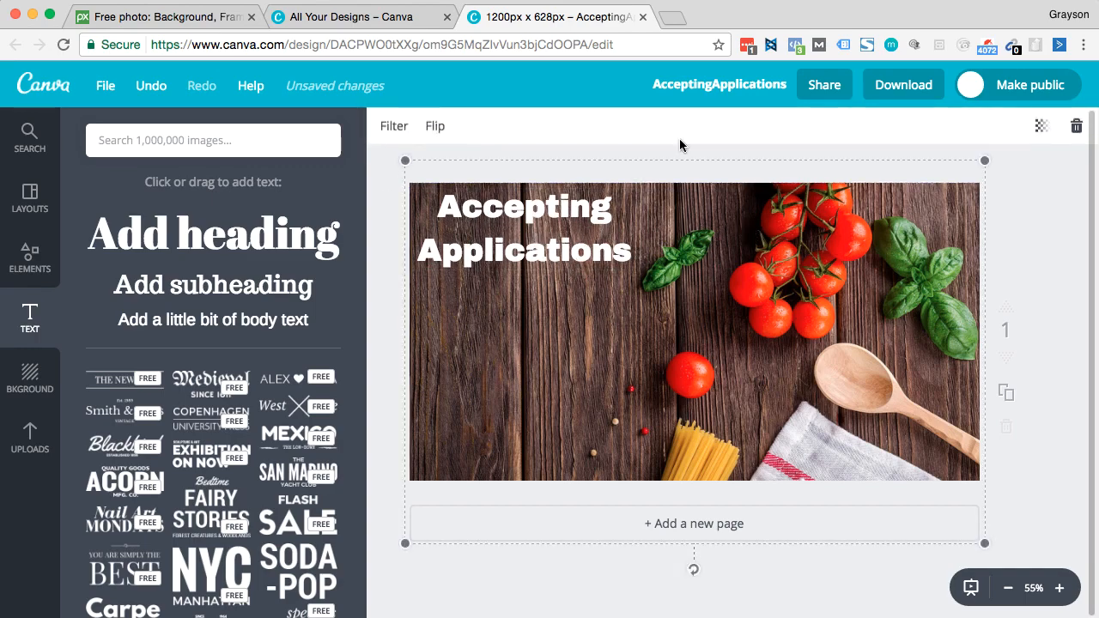
# - Search Google for "facebook 20percent rule" in a new browser tab and open Facebook's Text Overlay Tool from the results
pyautogui.click(676, 18)
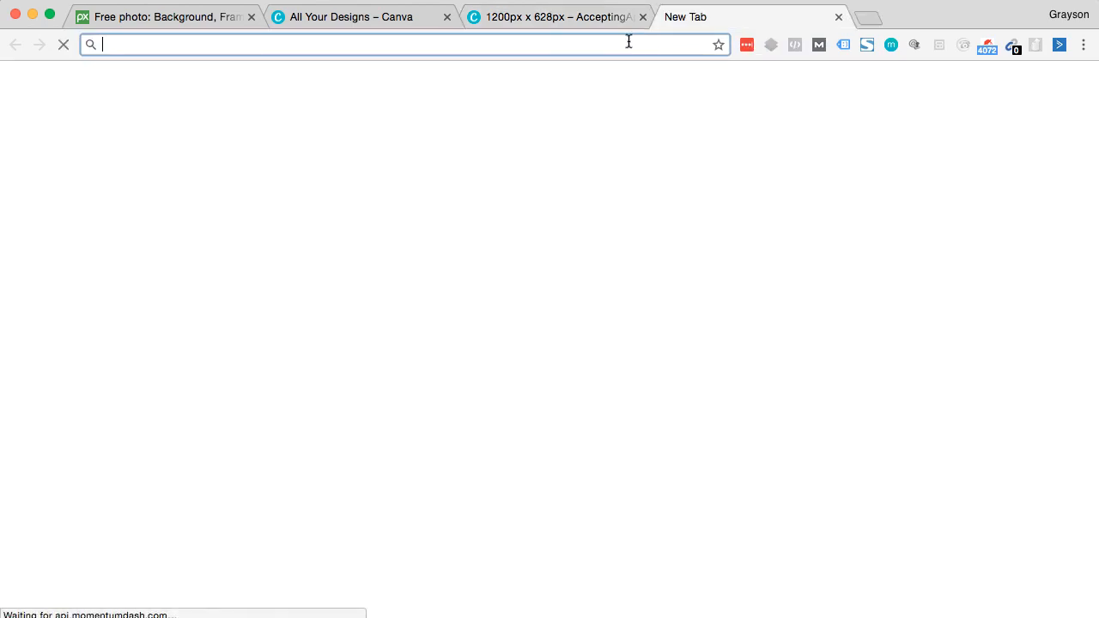
pyautogui.write('foog')
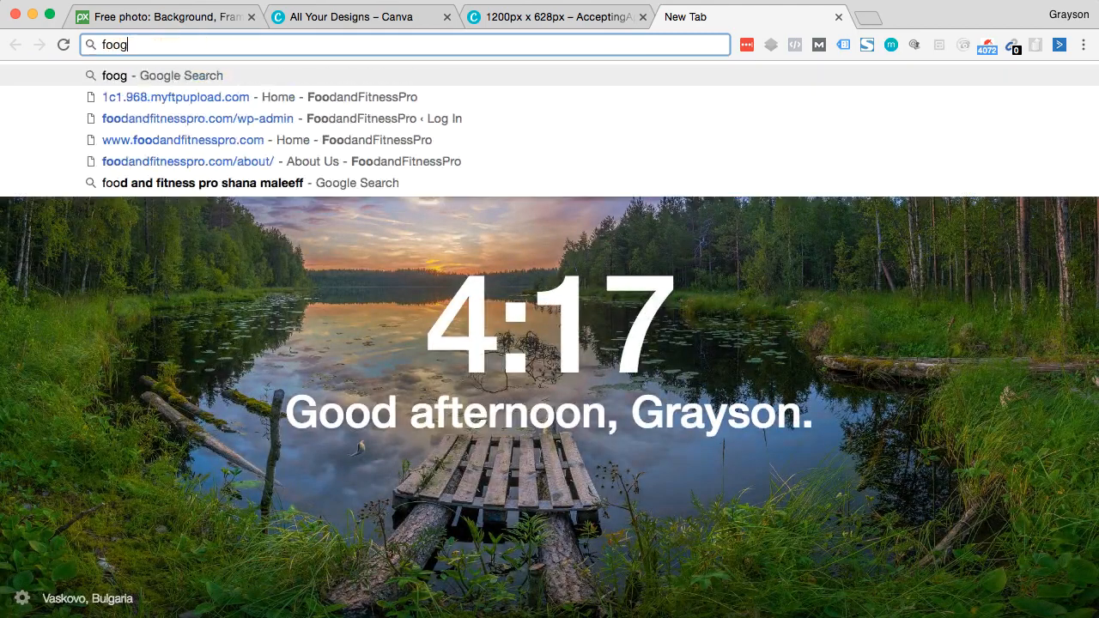
pyautogui.press('BackSpace')
pyautogui.press('BackSpace')
pyautogui.press('BackSpace')
pyautogui.press('BackSpace')
pyautogui.write('facebook 20')
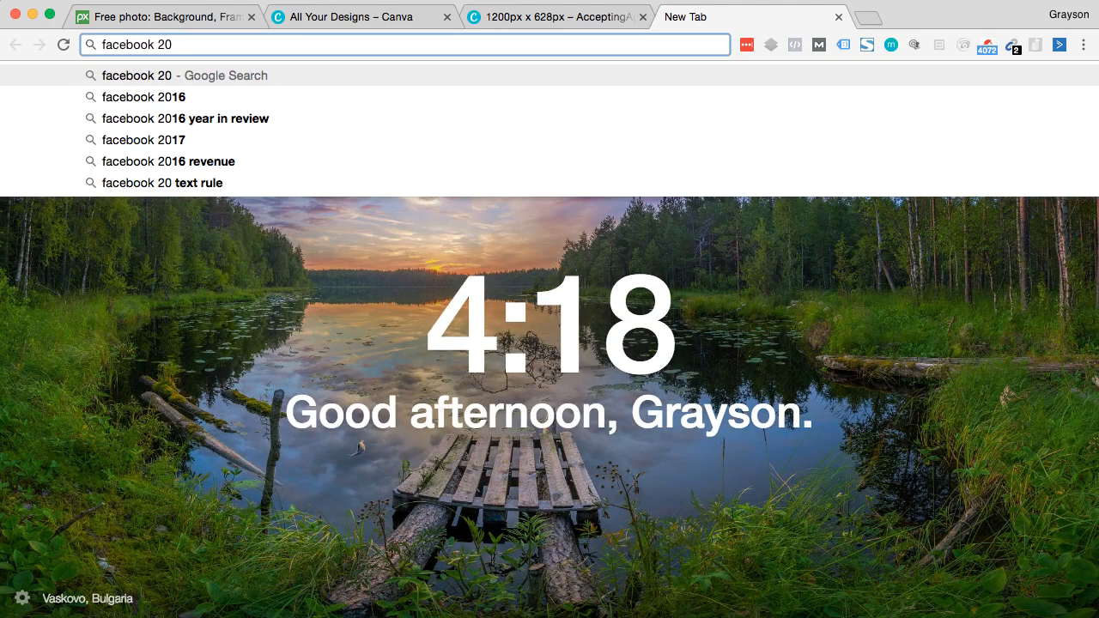
pyautogui.write('percent rule')
pyautogui.press('Return')
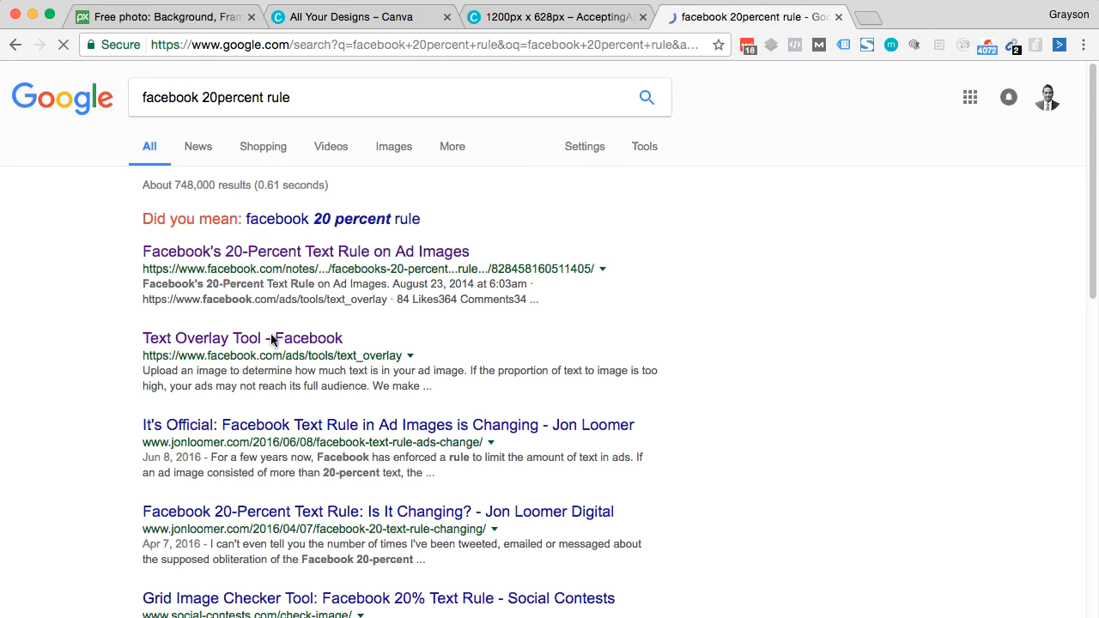
pyautogui.click(275, 338)
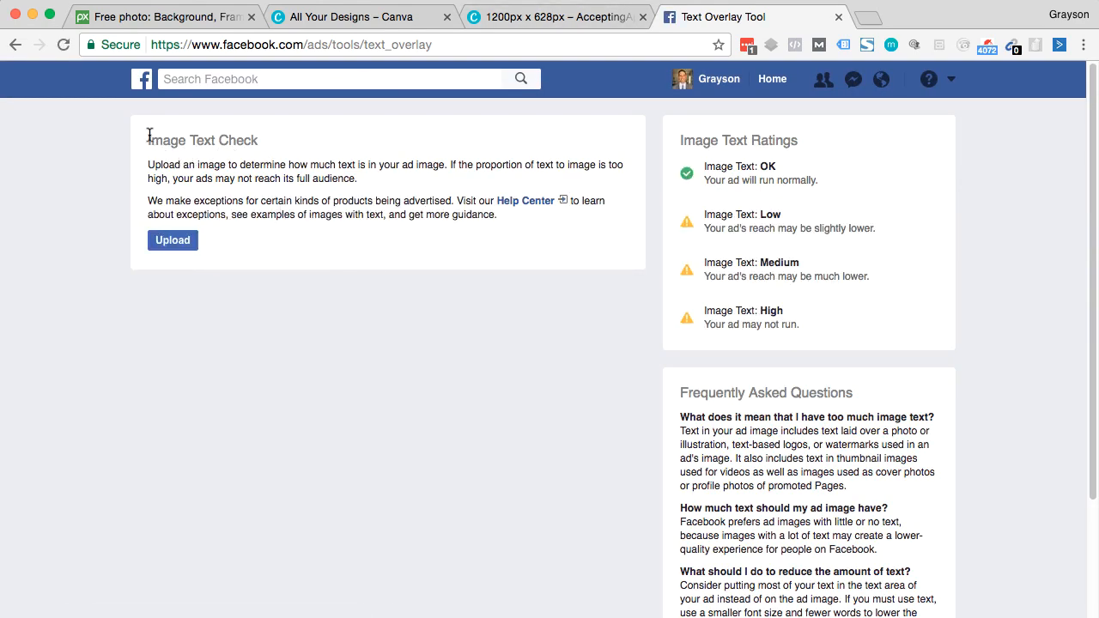
# - Review the Image Text Check description and the OK entry of the Image Text Ratings
pyautogui.tripleClick(217, 135)
pyautogui.click(276, 143)
pyautogui.moveTo(831, 177); pyautogui.dragTo(701, 149)
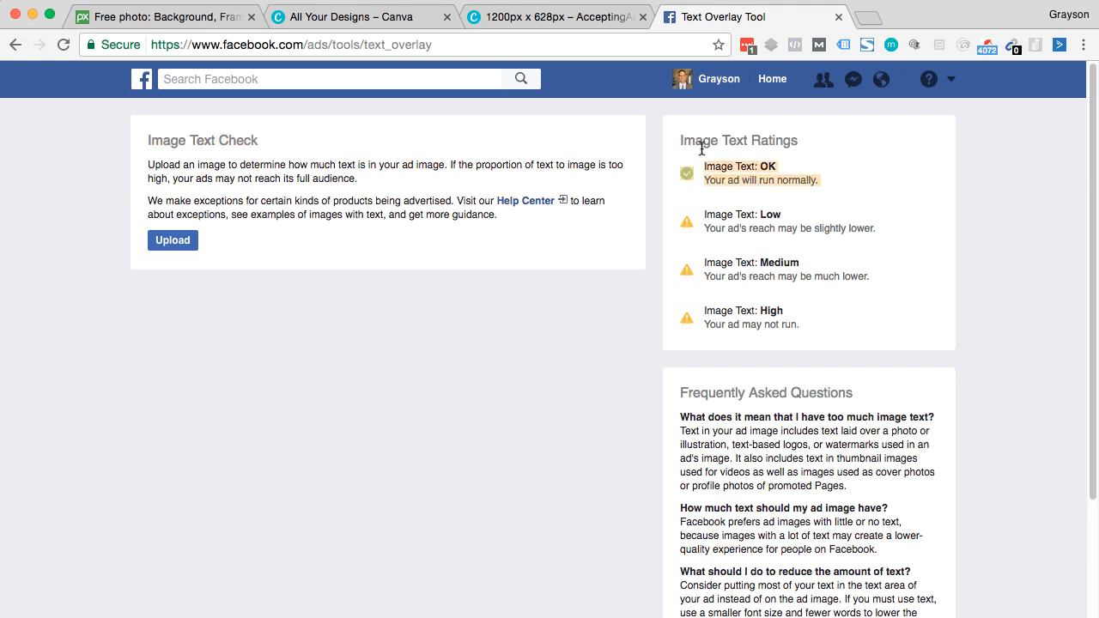
pyautogui.click(866, 152)
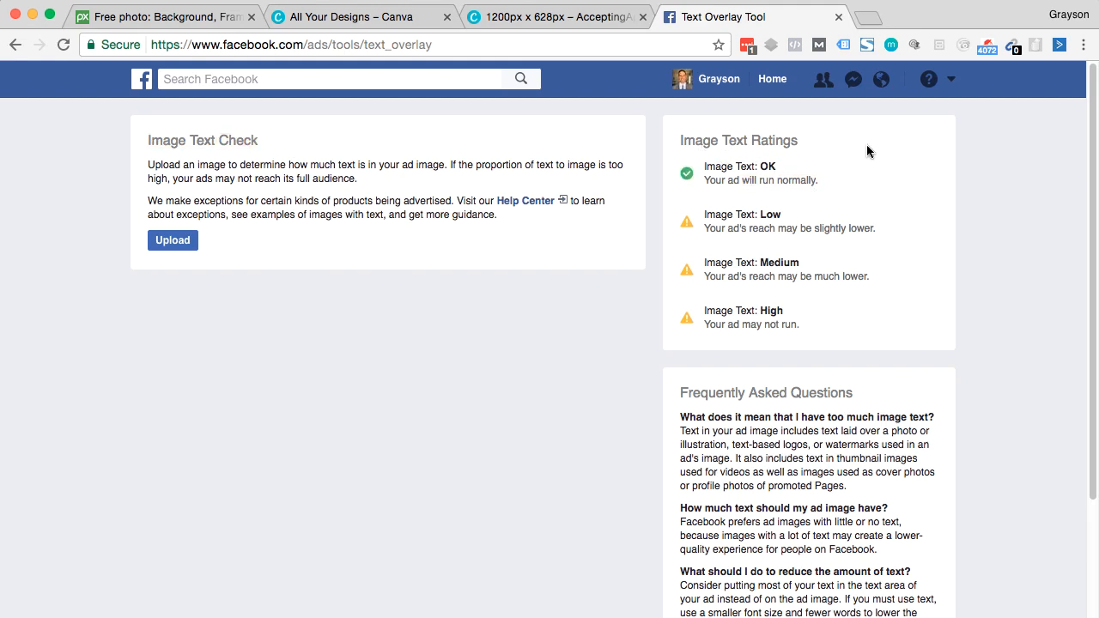
# - Switch back to the Canva design and download it as a PNG
pyautogui.click(556, 23)
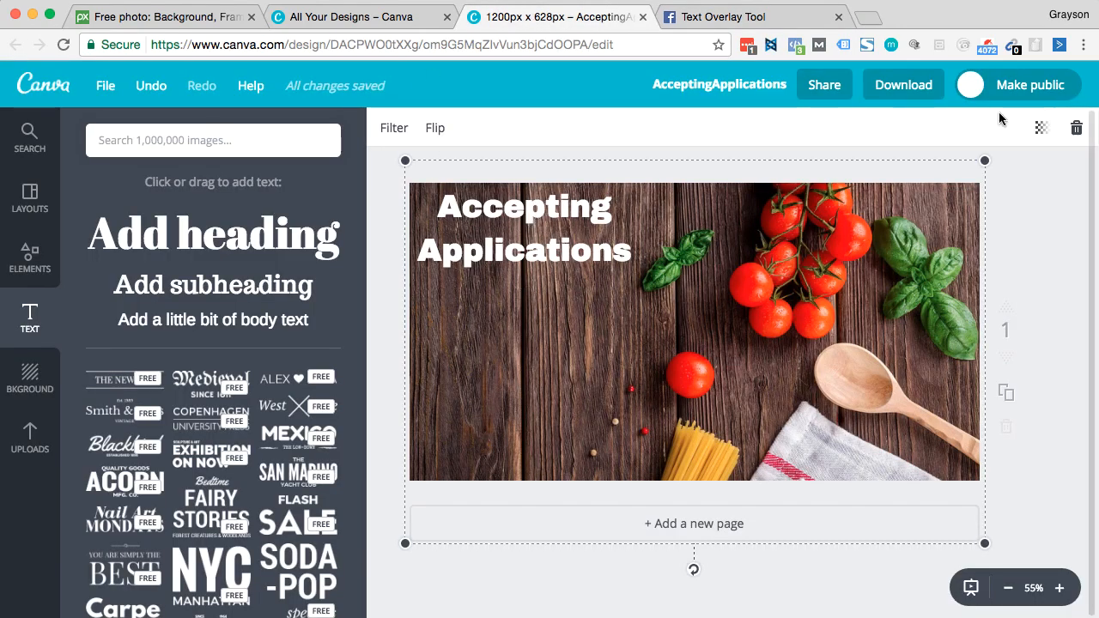
pyautogui.click(921, 93)
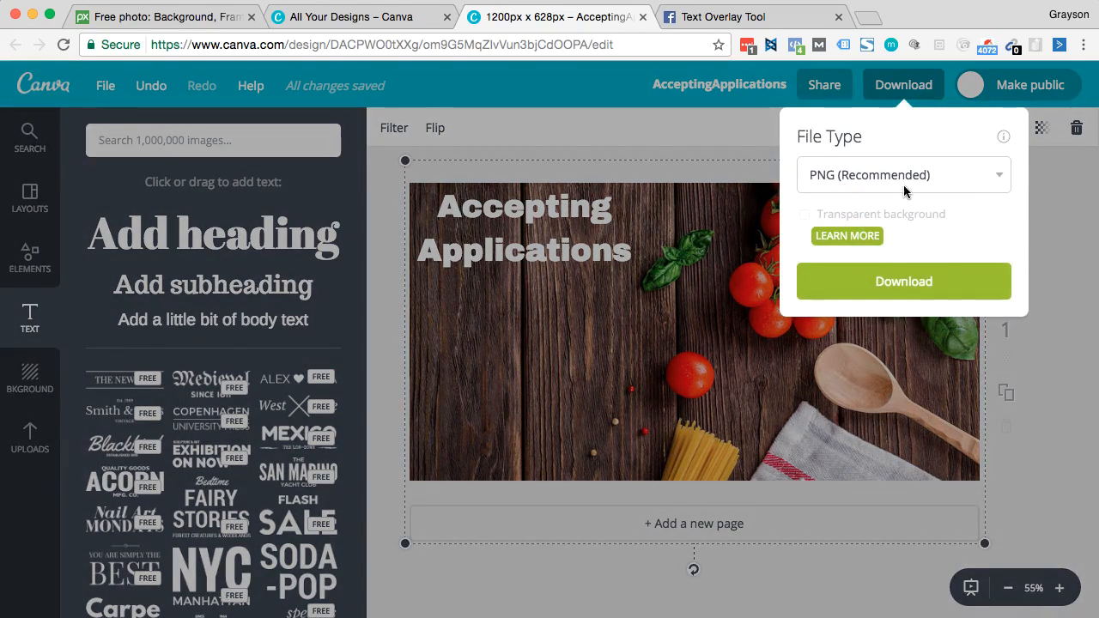
pyautogui.click(959, 279)
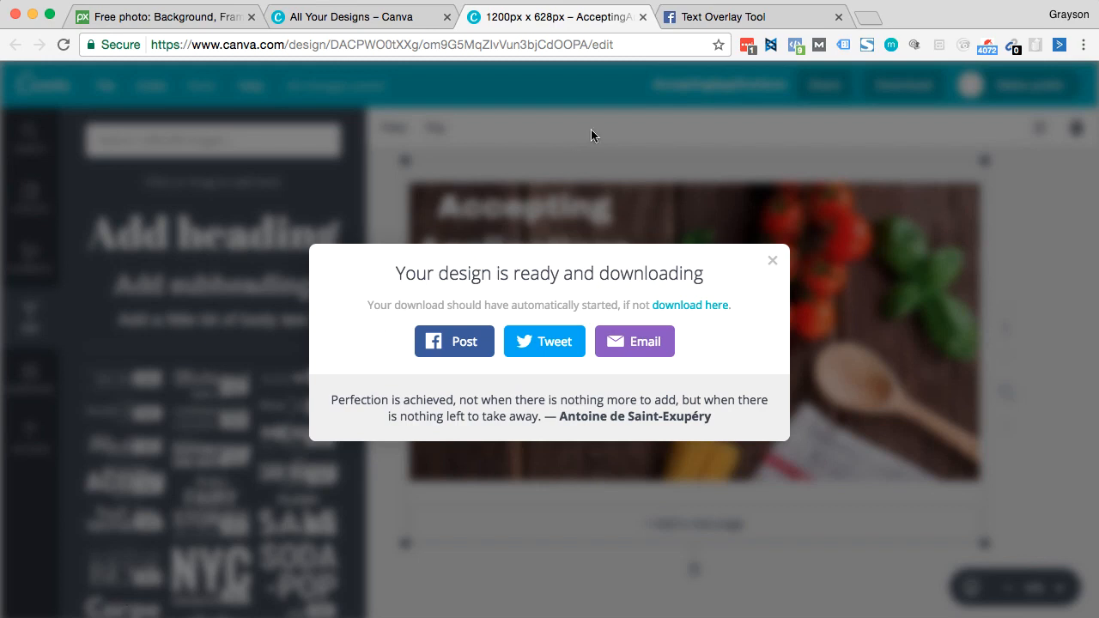
# - Upload the downloaded design to Facebook's Text Overlay Tool and check its image text rating
pyautogui.click(704, 19)
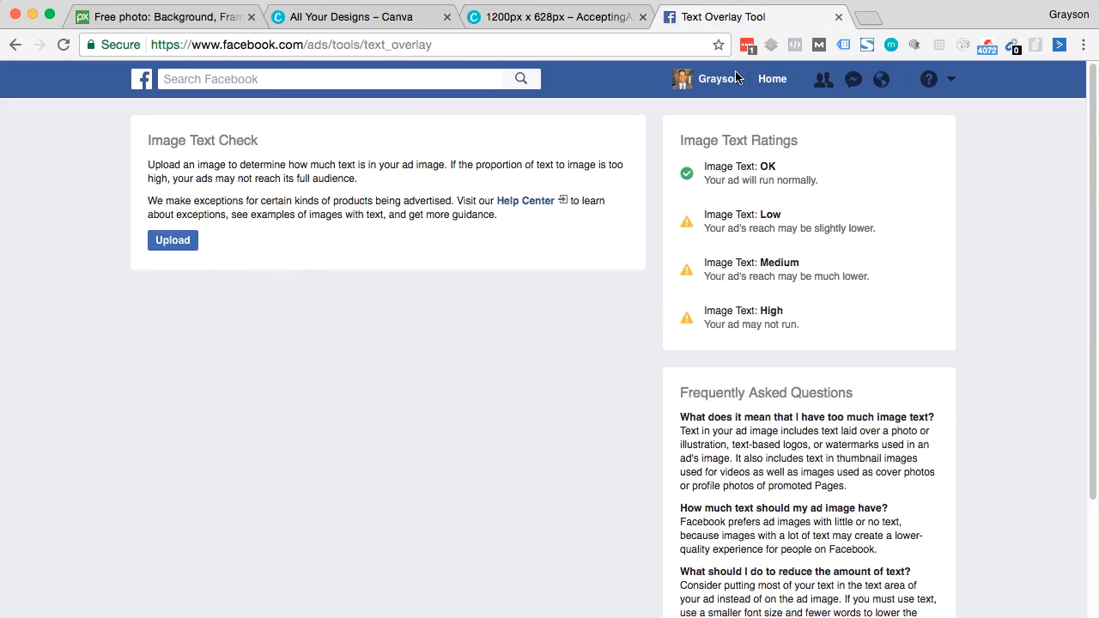
pyautogui.click(177, 241)
pyautogui.click(1060, 616)
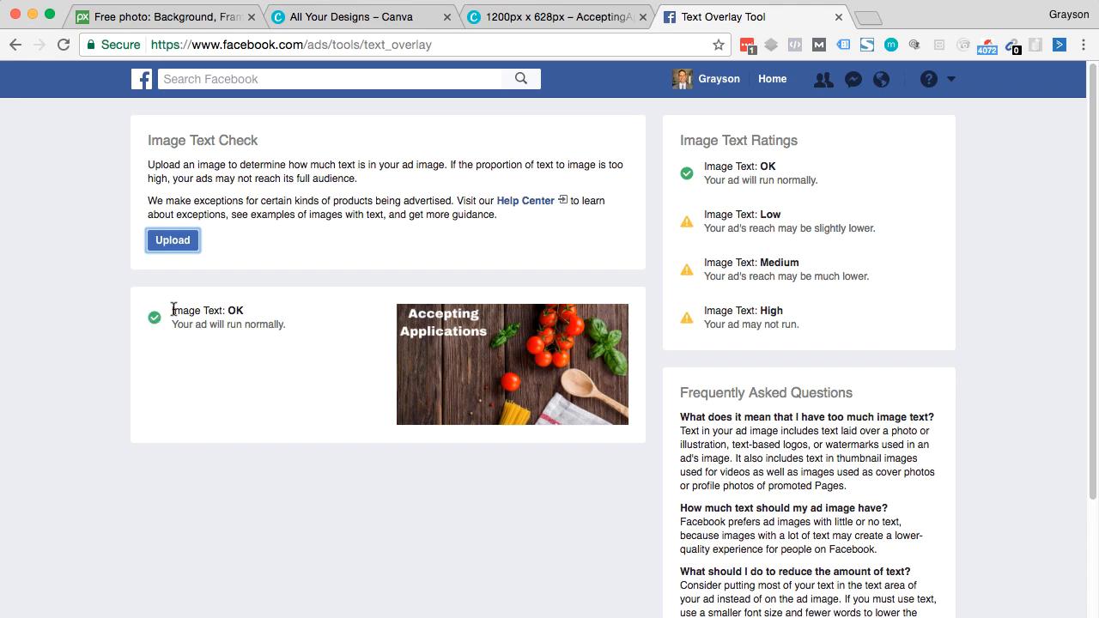
pyautogui.moveTo(172, 310); pyautogui.dragTo(284, 312)
pyautogui.click(286, 314)
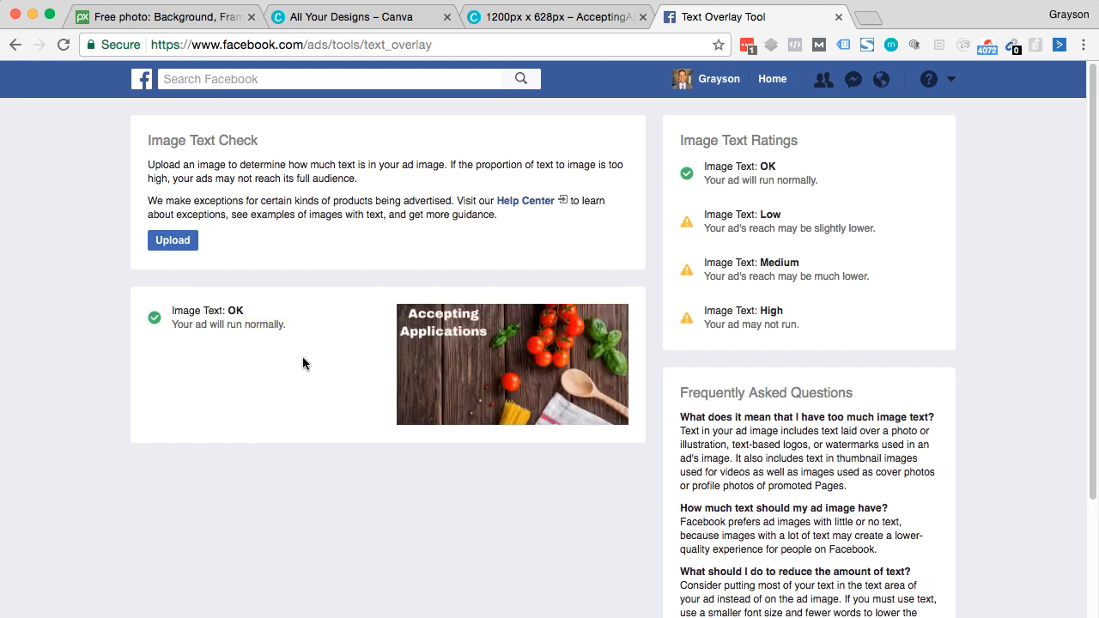
pyautogui.click(567, 17)
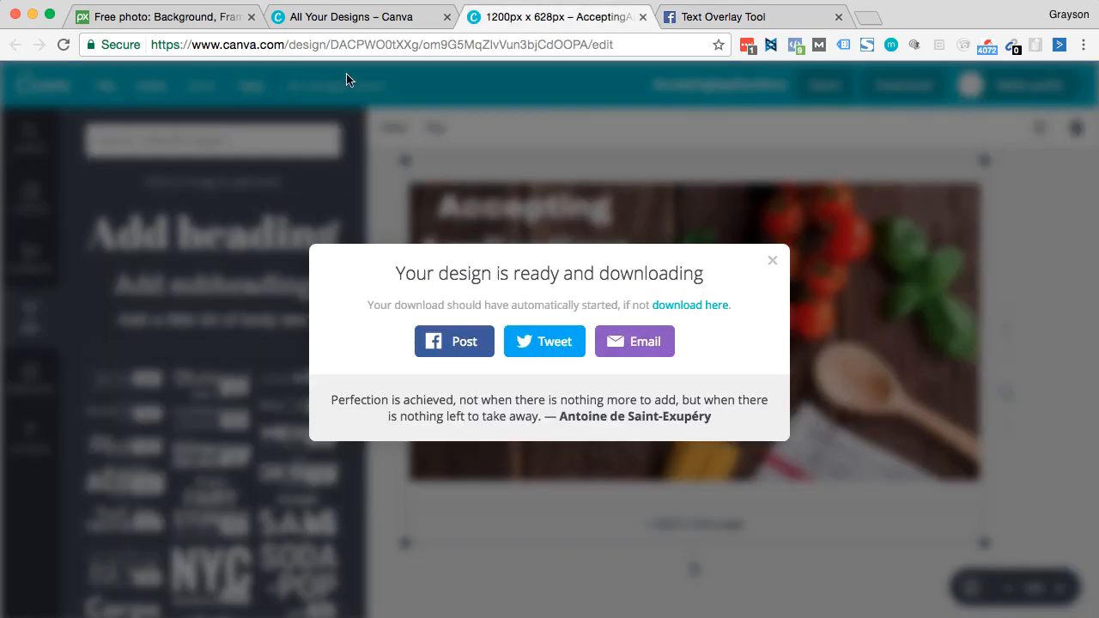
pyautogui.click(362, 18)
pyautogui.click(195, 19)
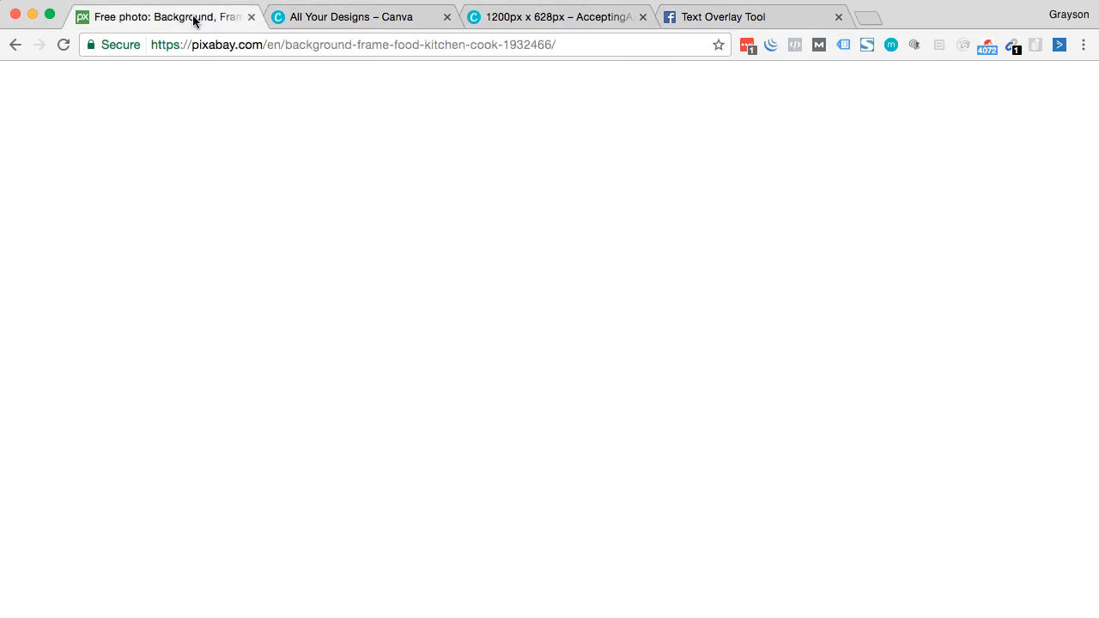